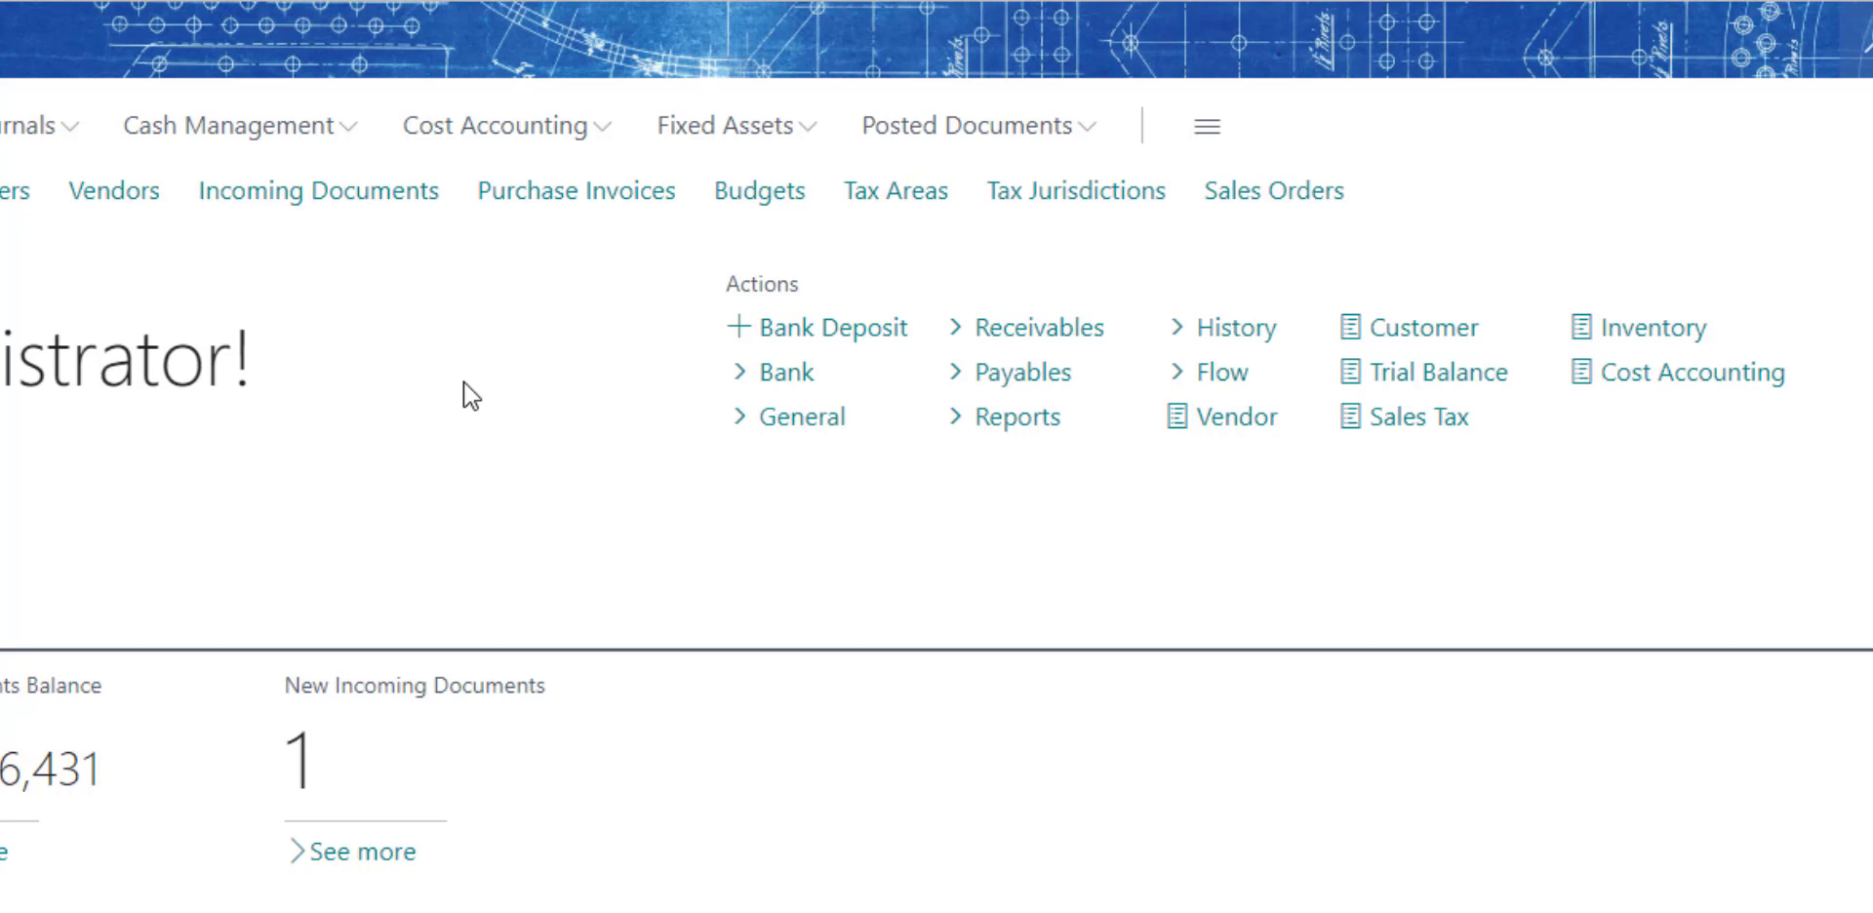
# Open Trey Research's sales order dated 7/7/2022 and review its tax totals and Shipping and Billing details
pyautogui.click(1253, 195)
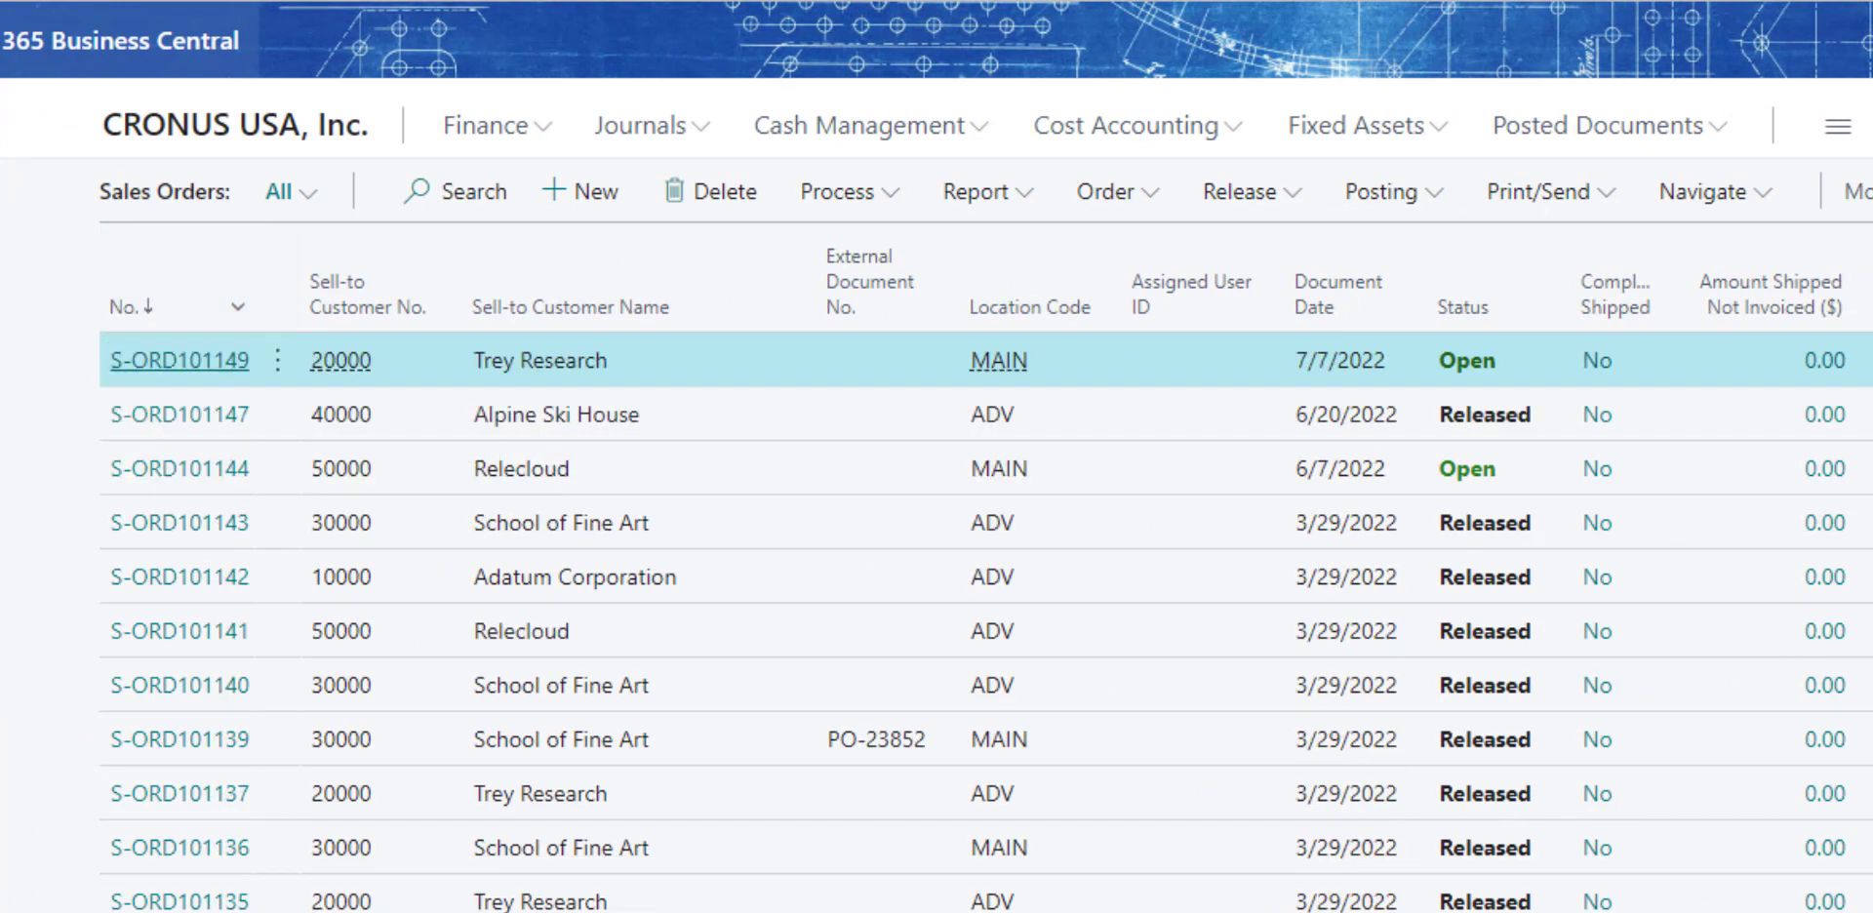
pyautogui.click(178, 363)
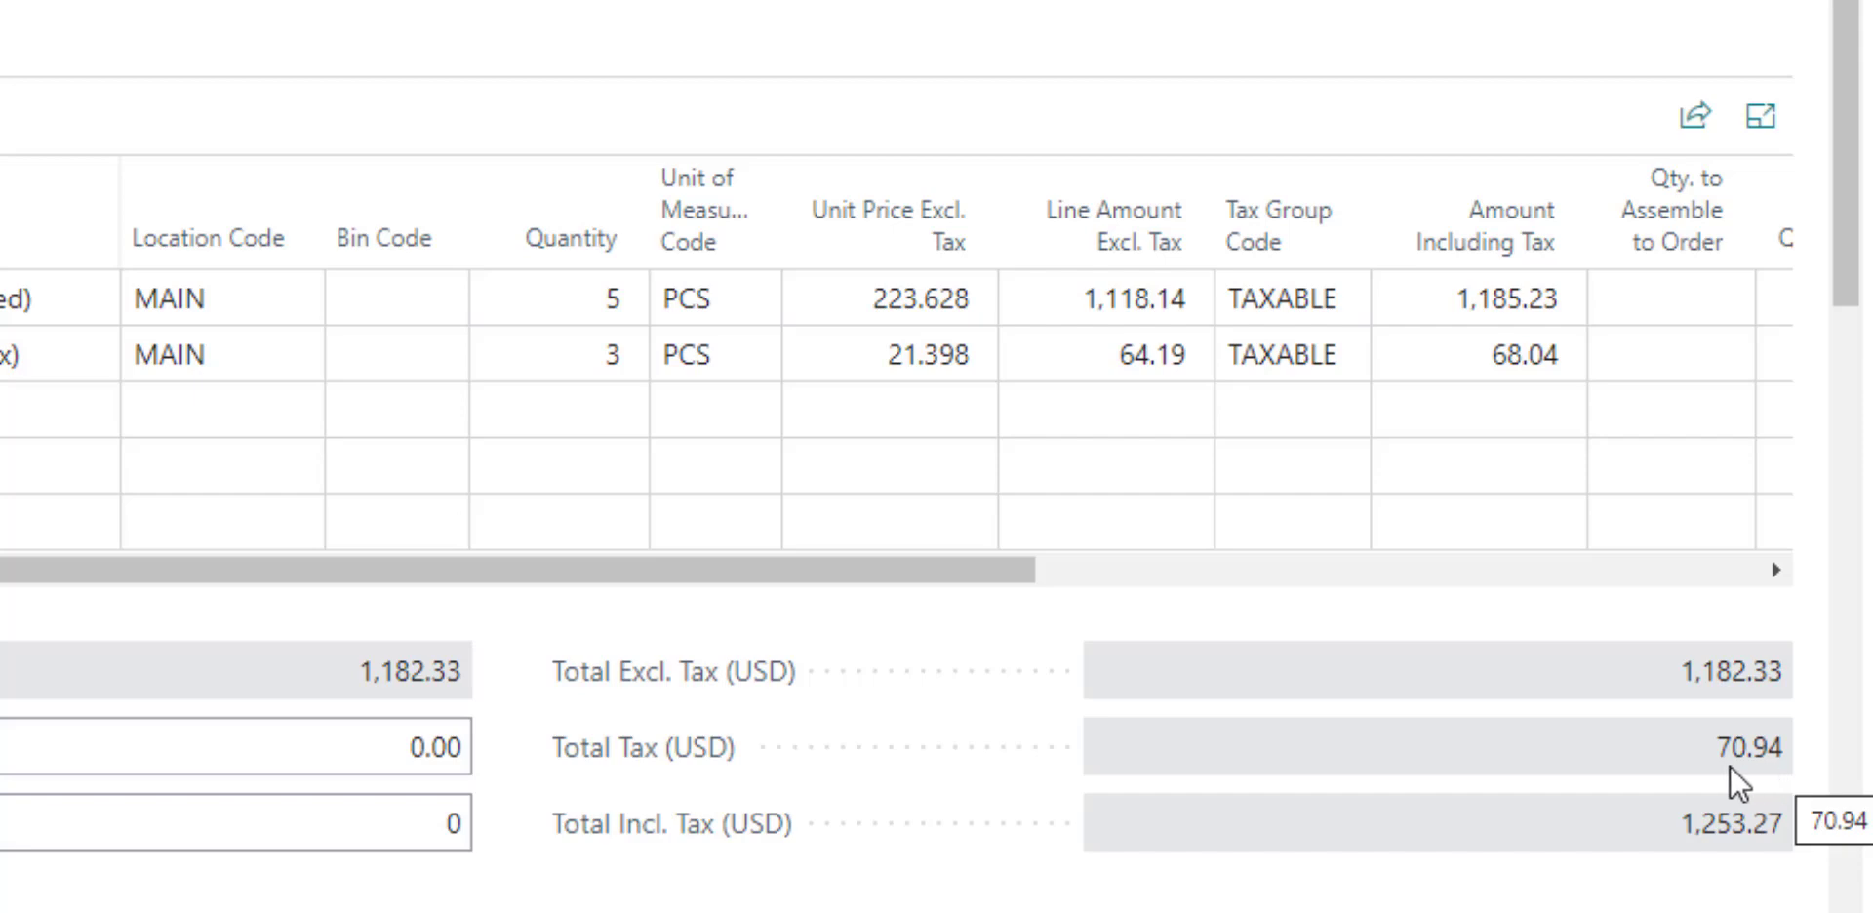
pyautogui.scroll(-5, 1709, 738)
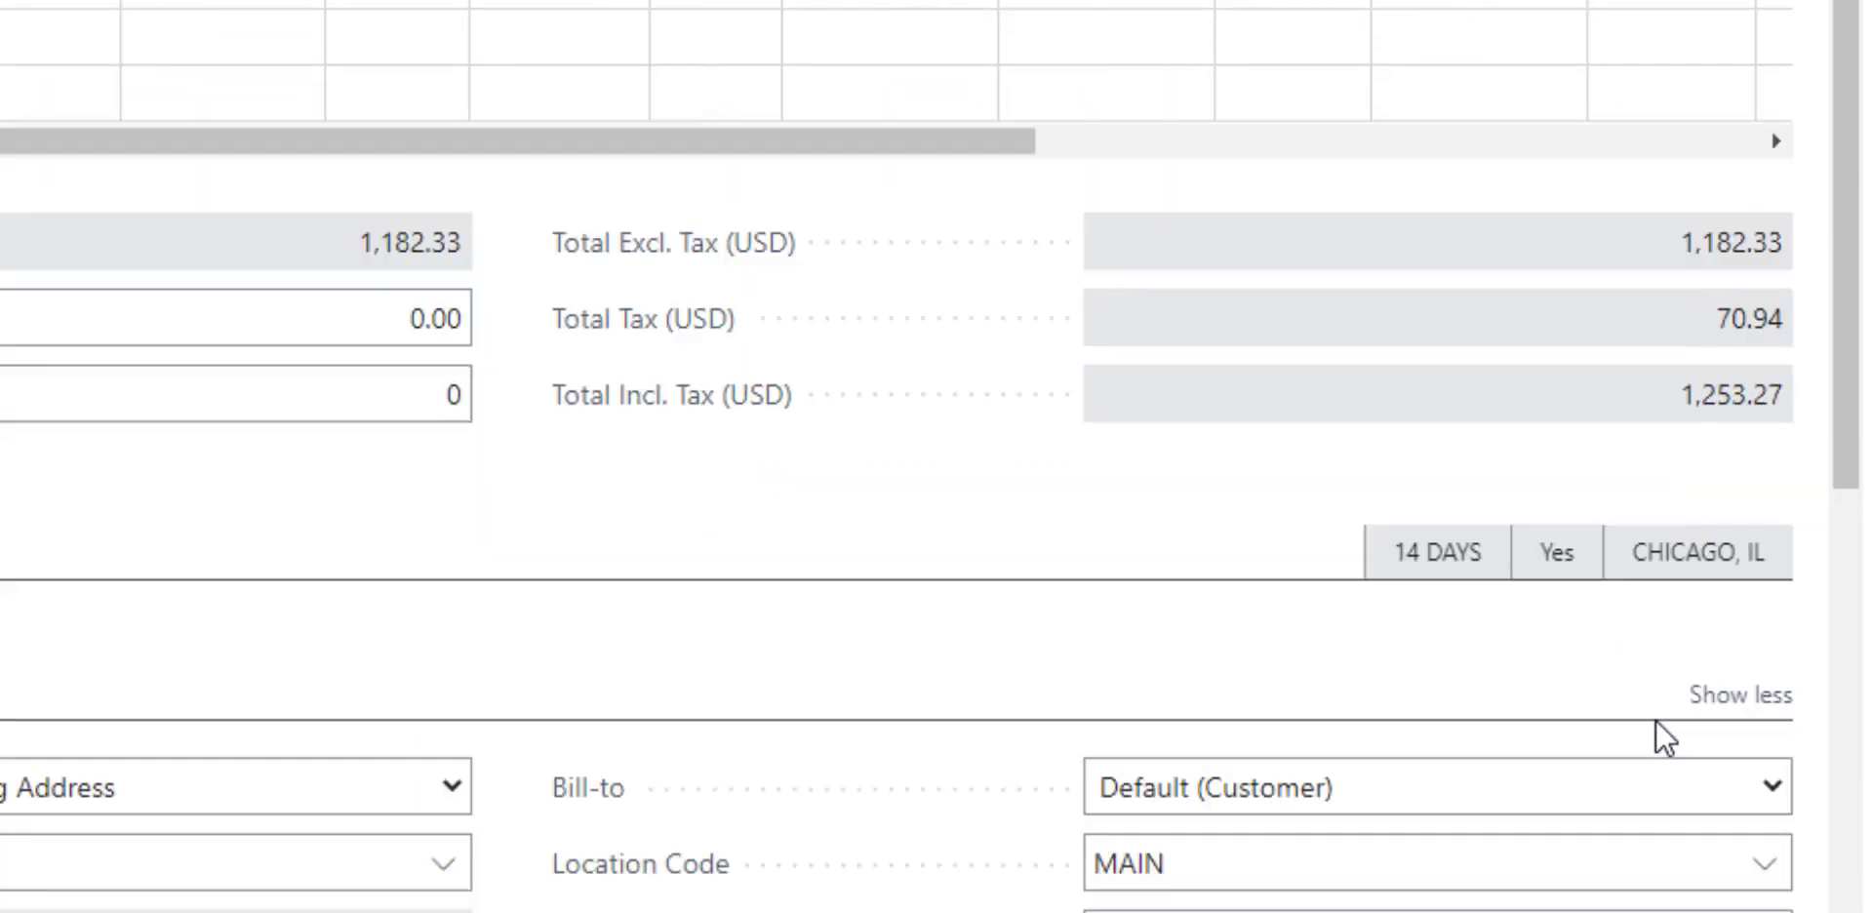
pyautogui.scroll(-5, 661, 606)
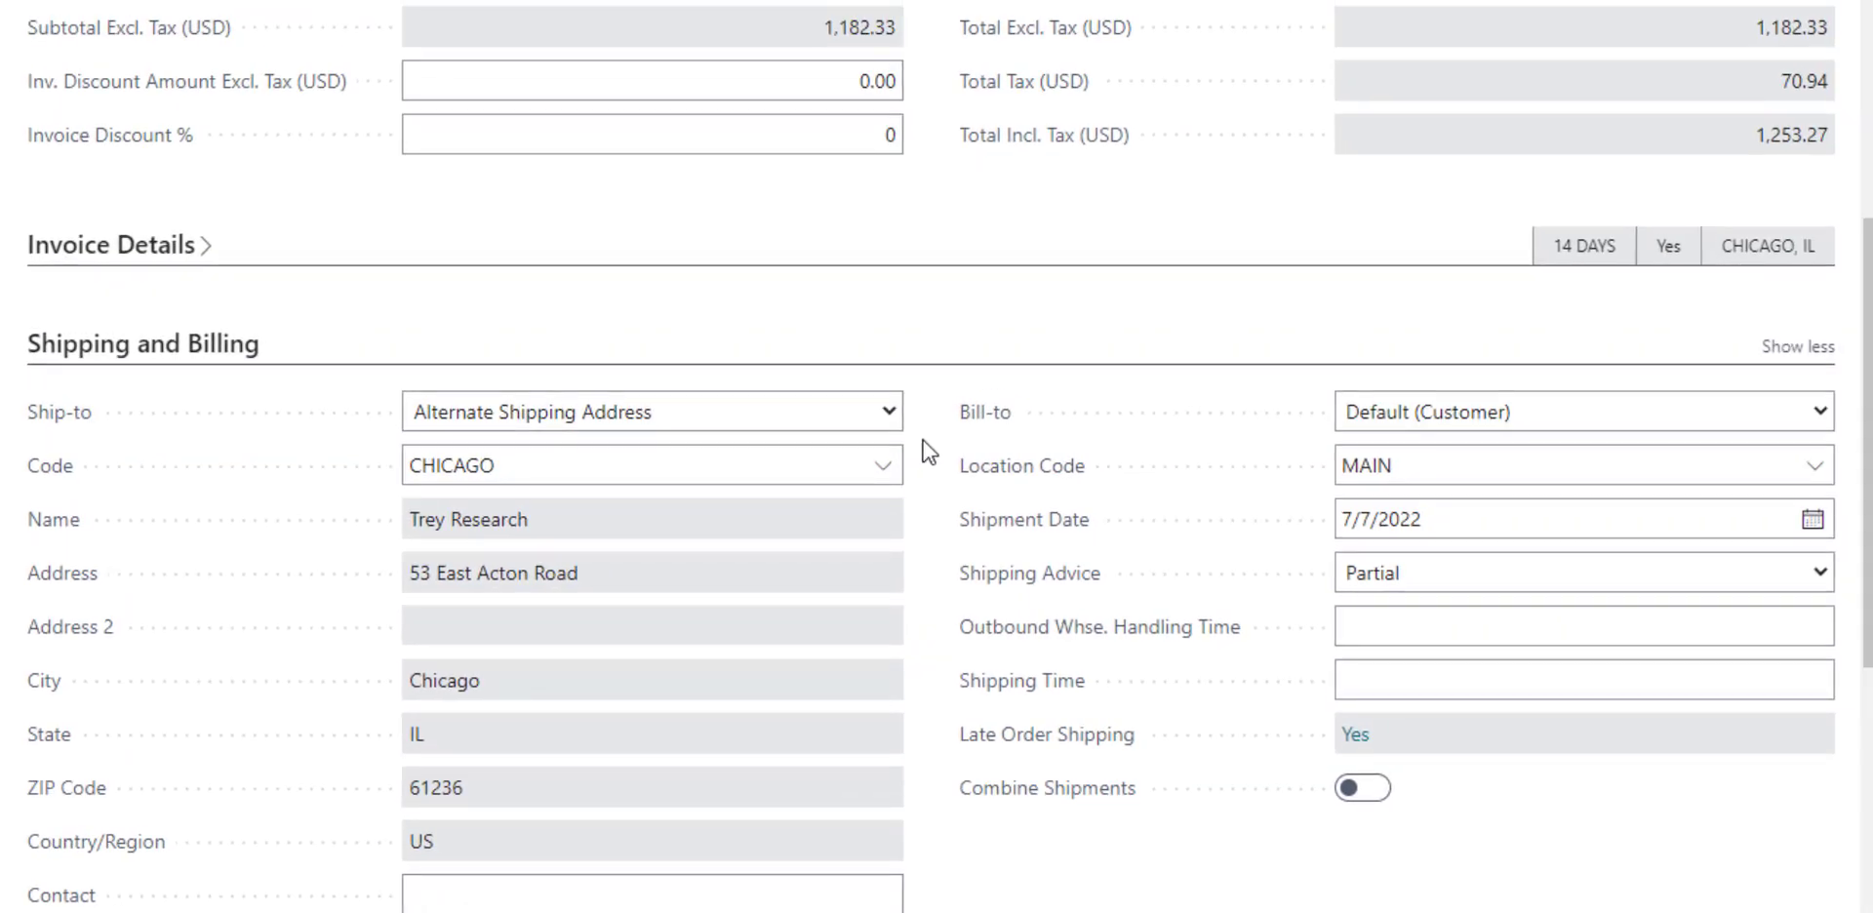
pyautogui.scroll(2, 930, 451)
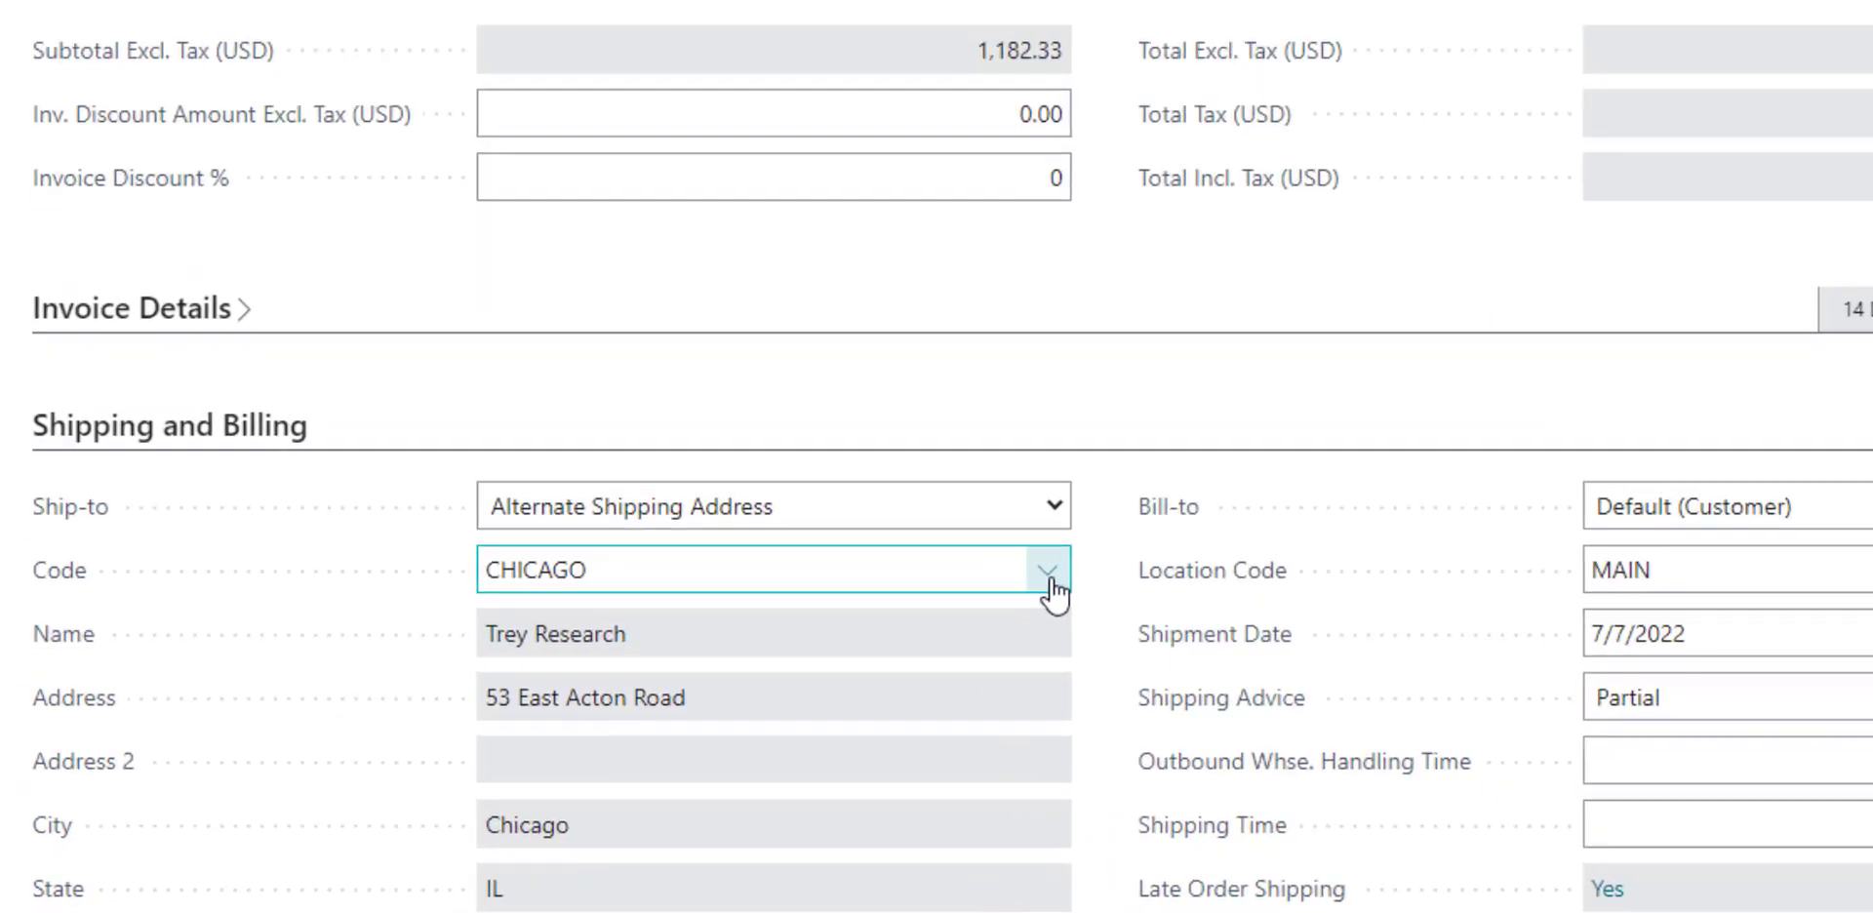
# Change the order's alternate shipping address code to MIAMI and accept the resulting updates to the order
pyautogui.click(883, 625)
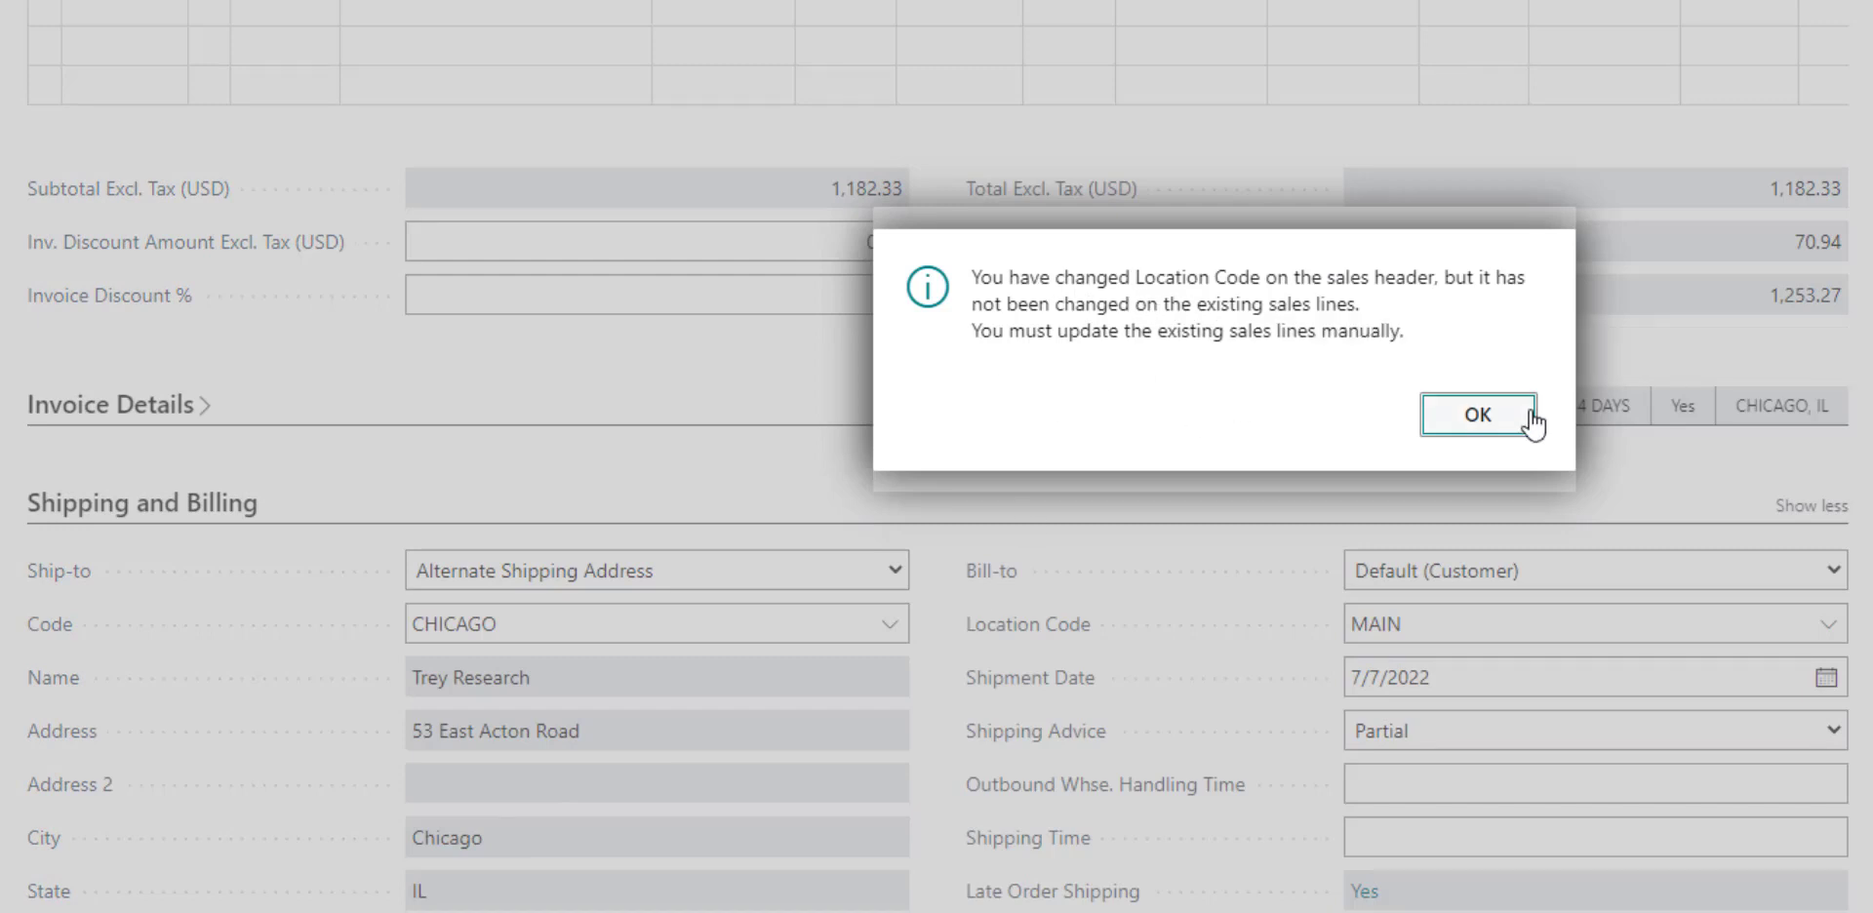
pyautogui.click(1483, 418)
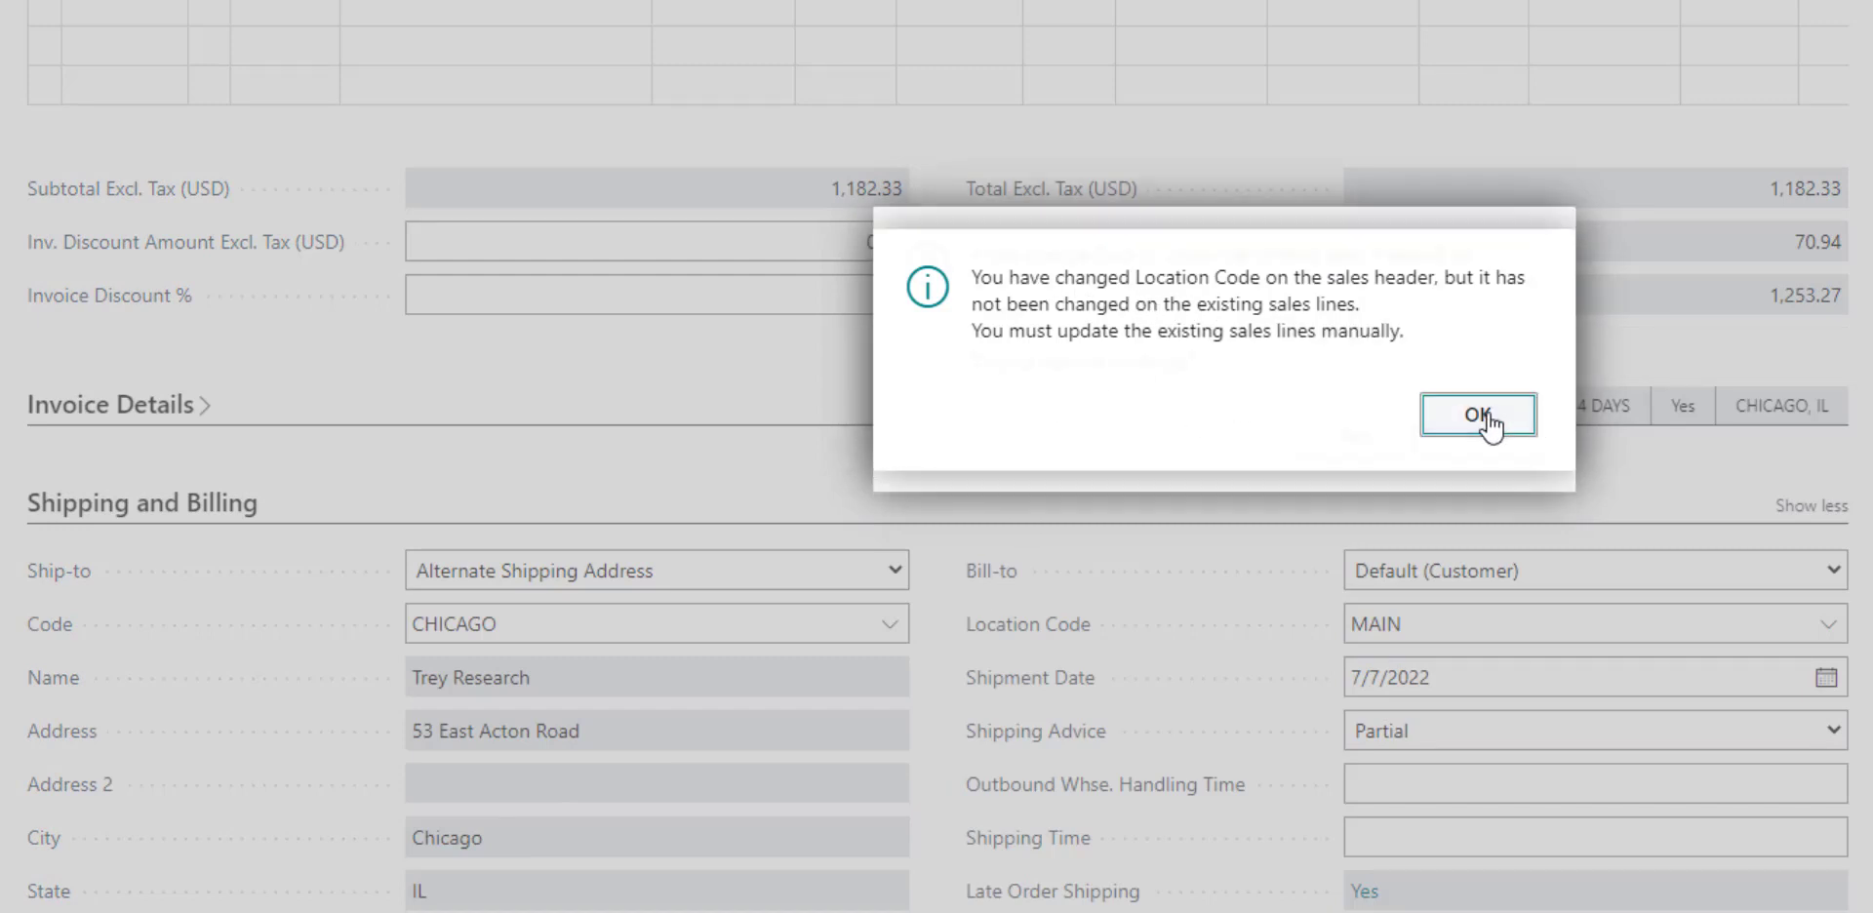
pyautogui.click(1353, 436)
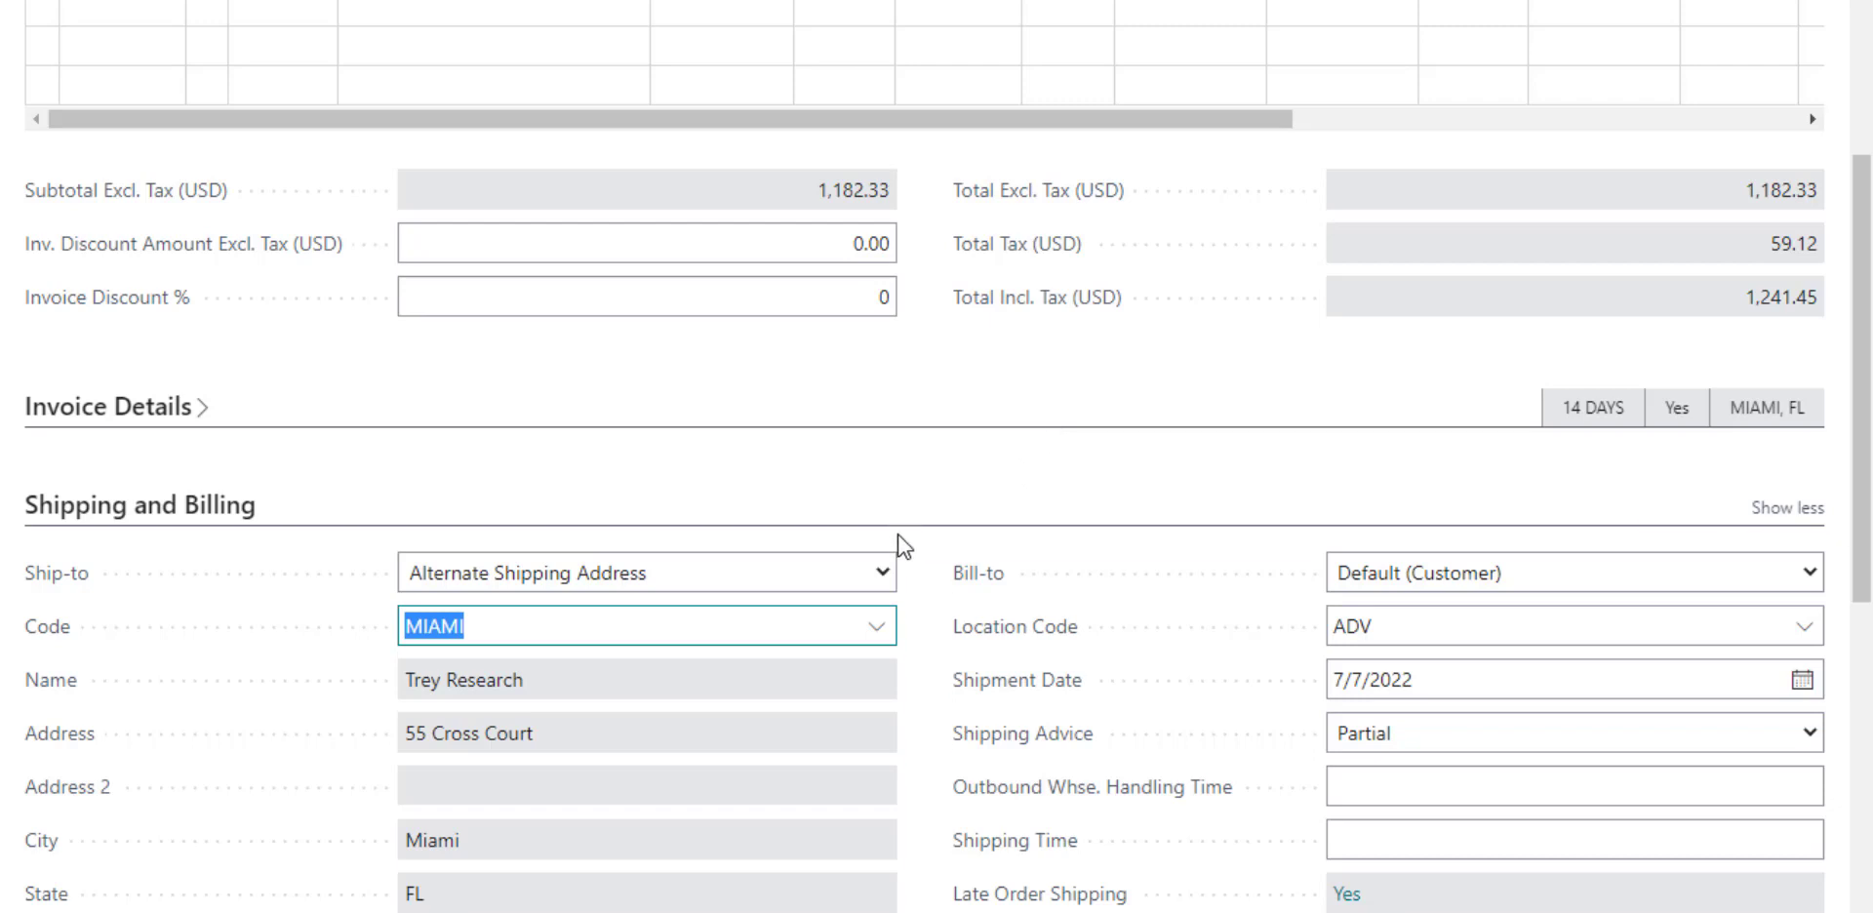
# Switch the order's alternate shipping address code to CARMEL, accept the updates and check the tax amounts
pyautogui.click(878, 630)
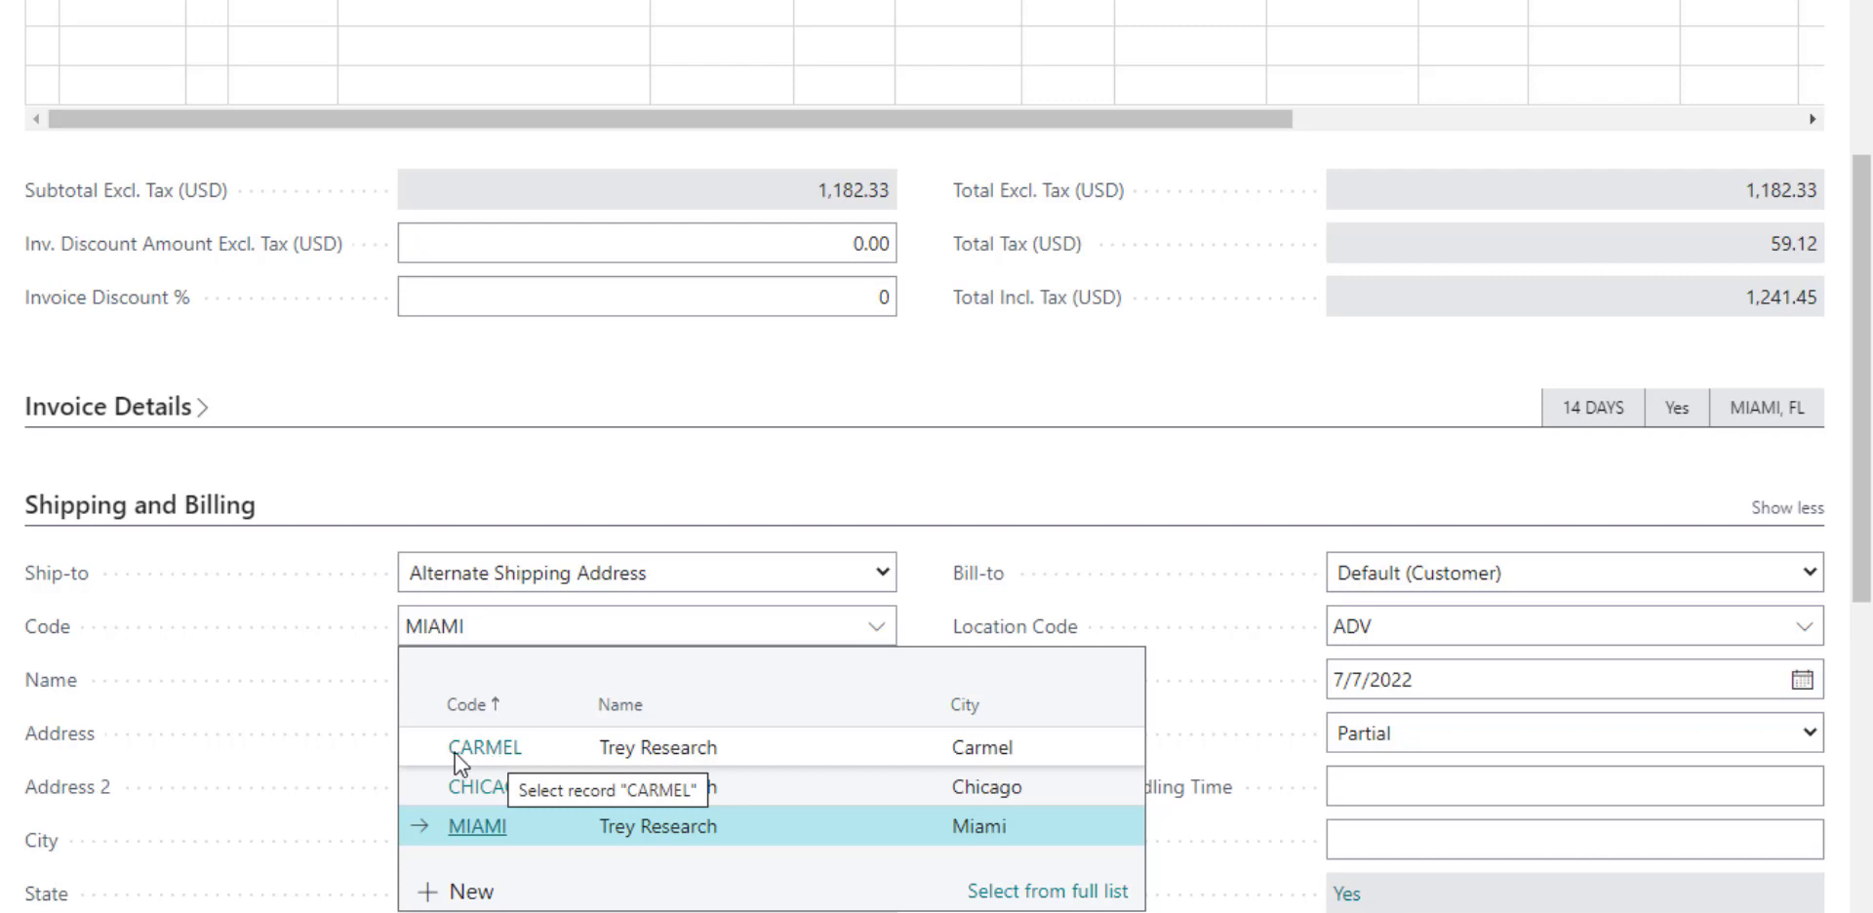
pyautogui.click(505, 752)
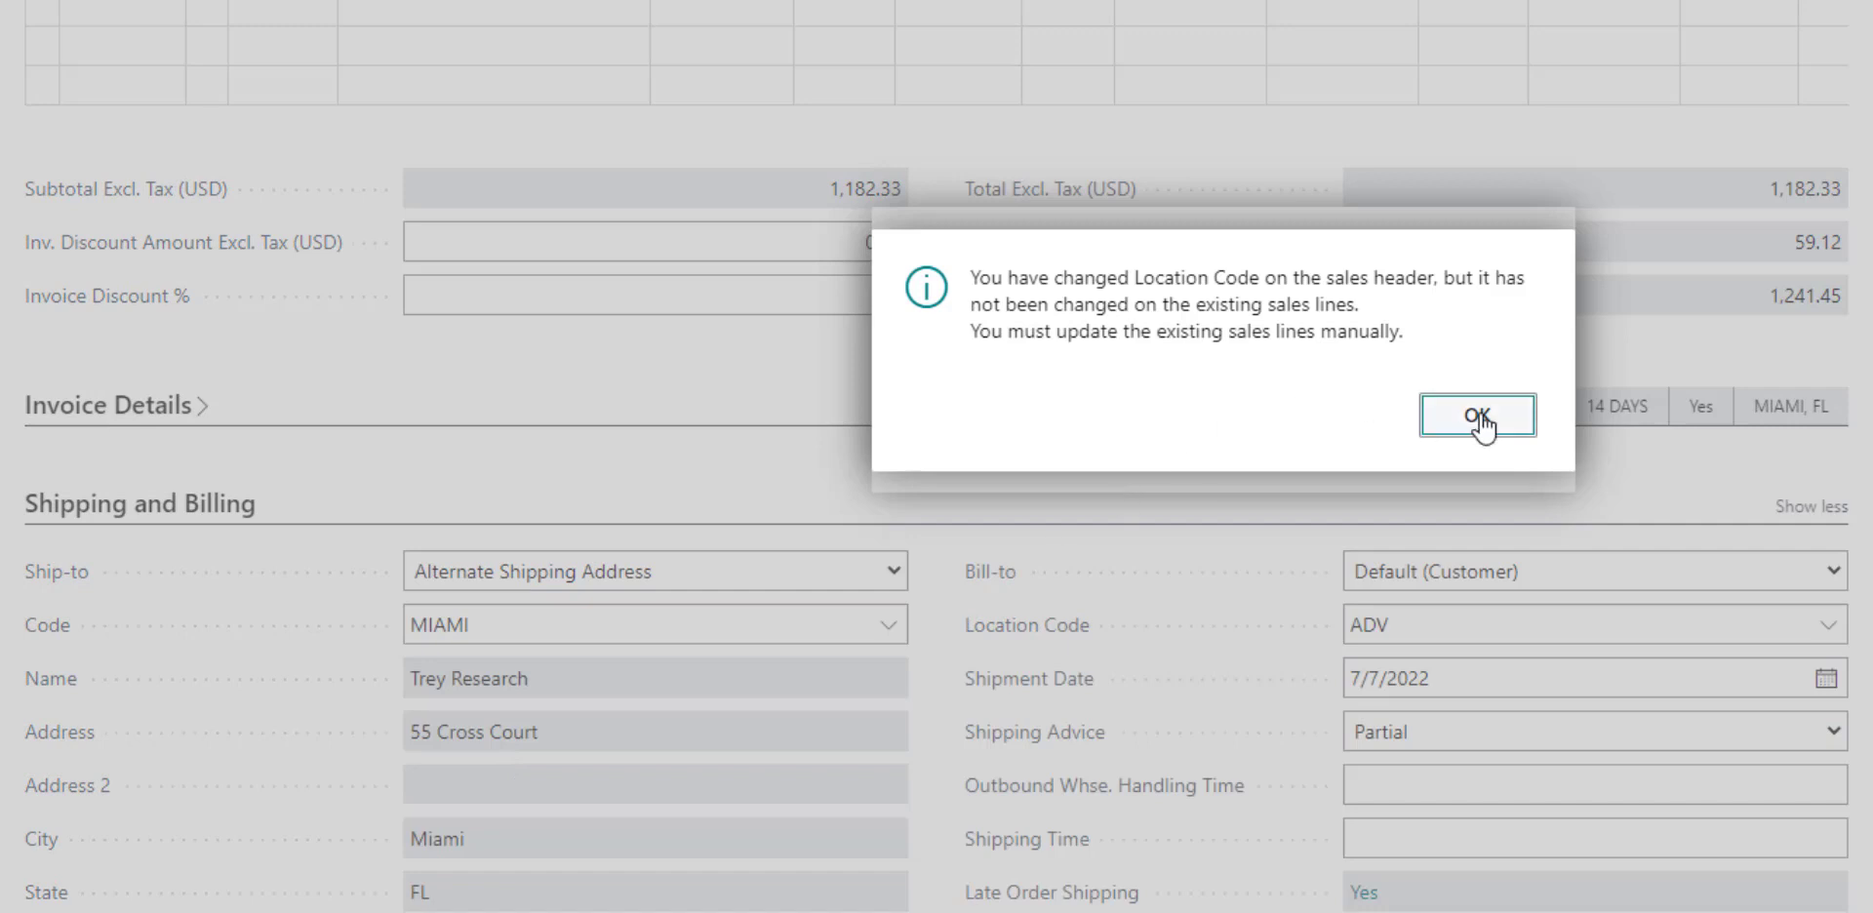
pyautogui.click(1436, 426)
pyautogui.click(1357, 439)
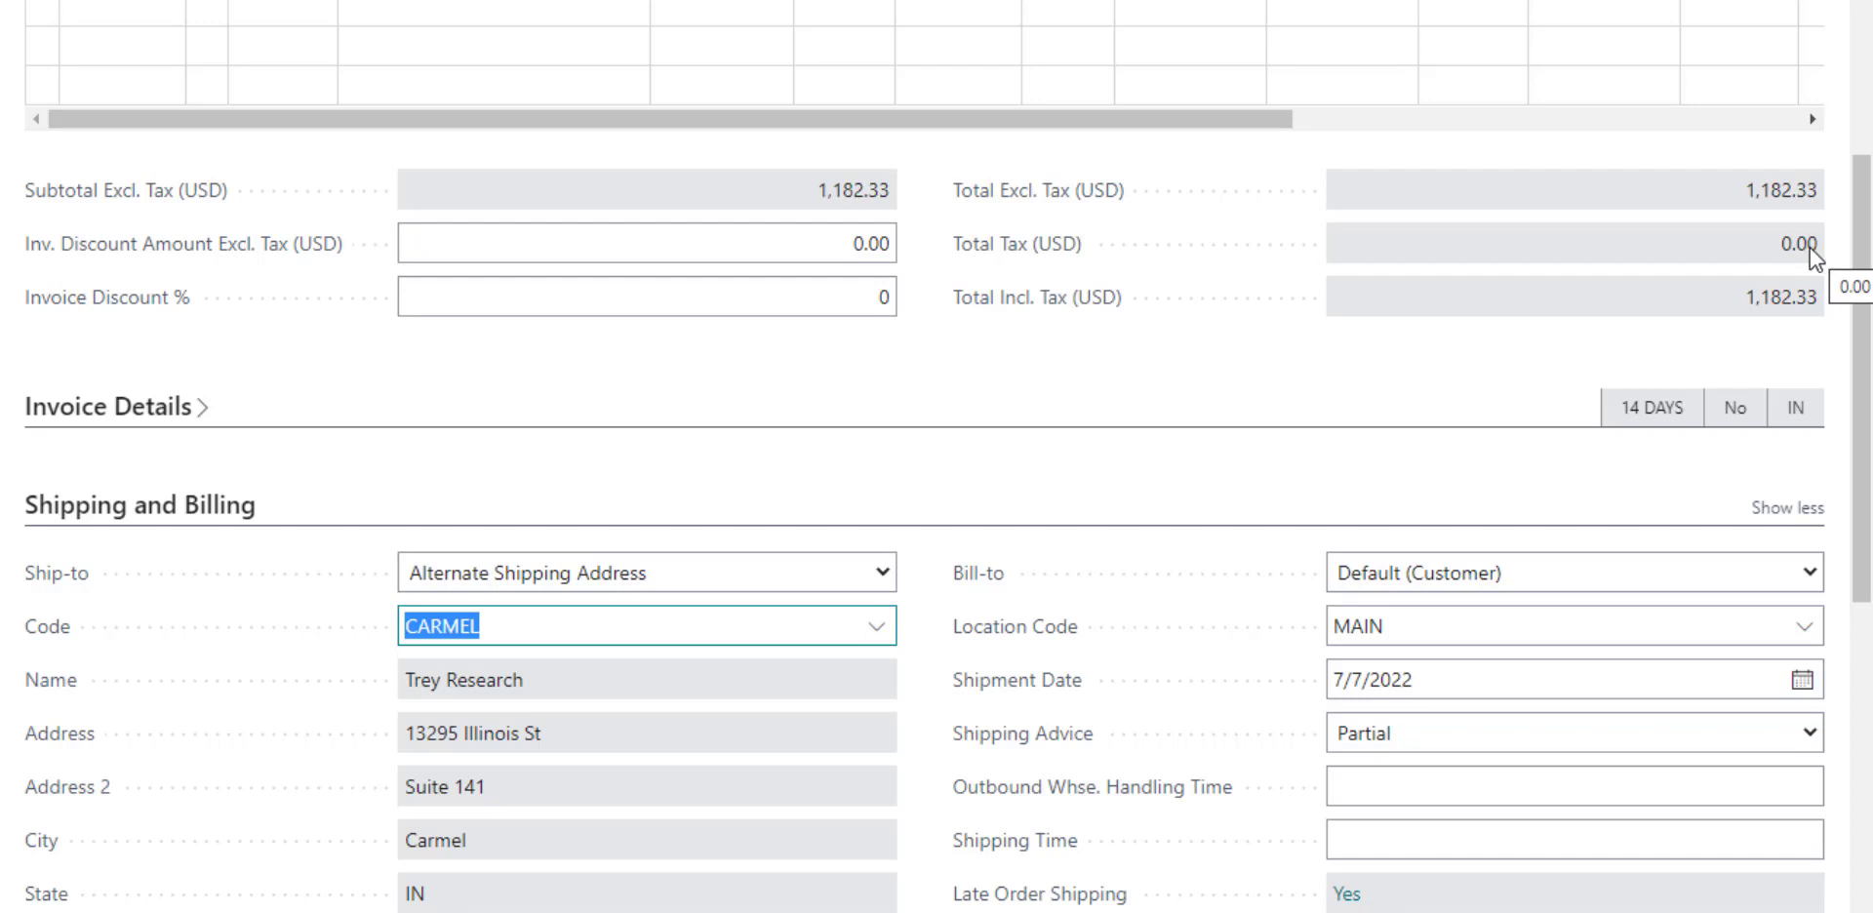
pyautogui.scroll(2, 1811, 248)
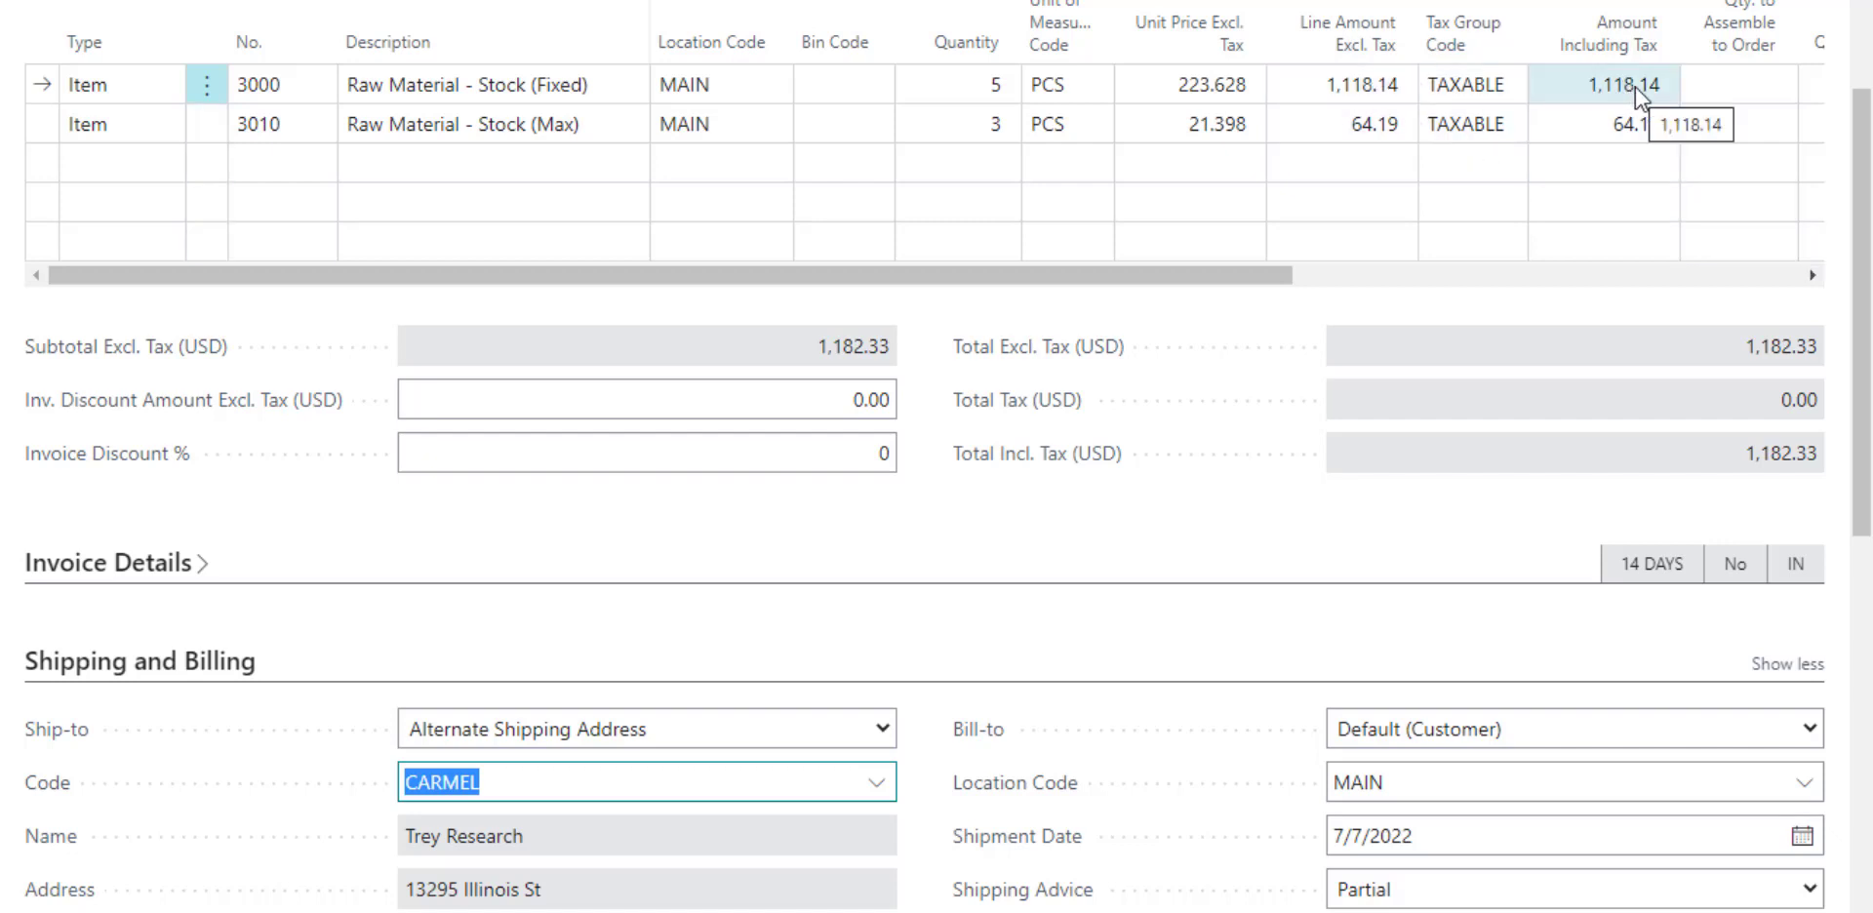
# Set the order's alternate shipping address code back to MIAMI and accept the updates to the order
pyautogui.click(878, 798)
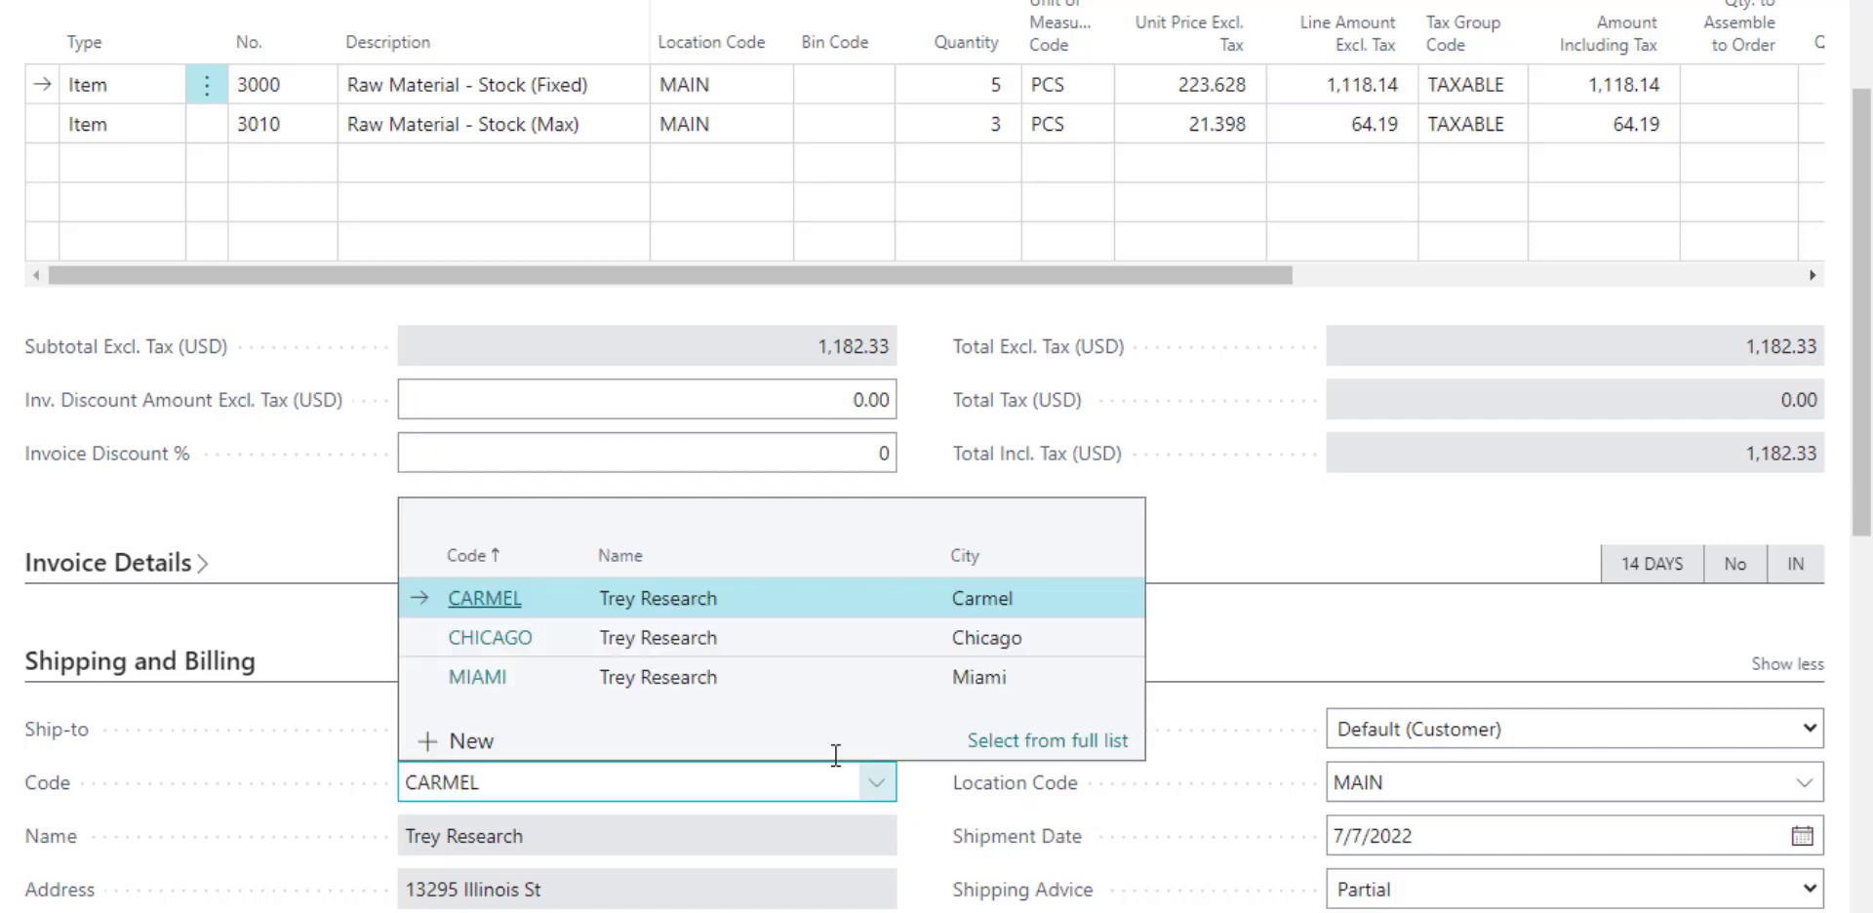
pyautogui.click(466, 677)
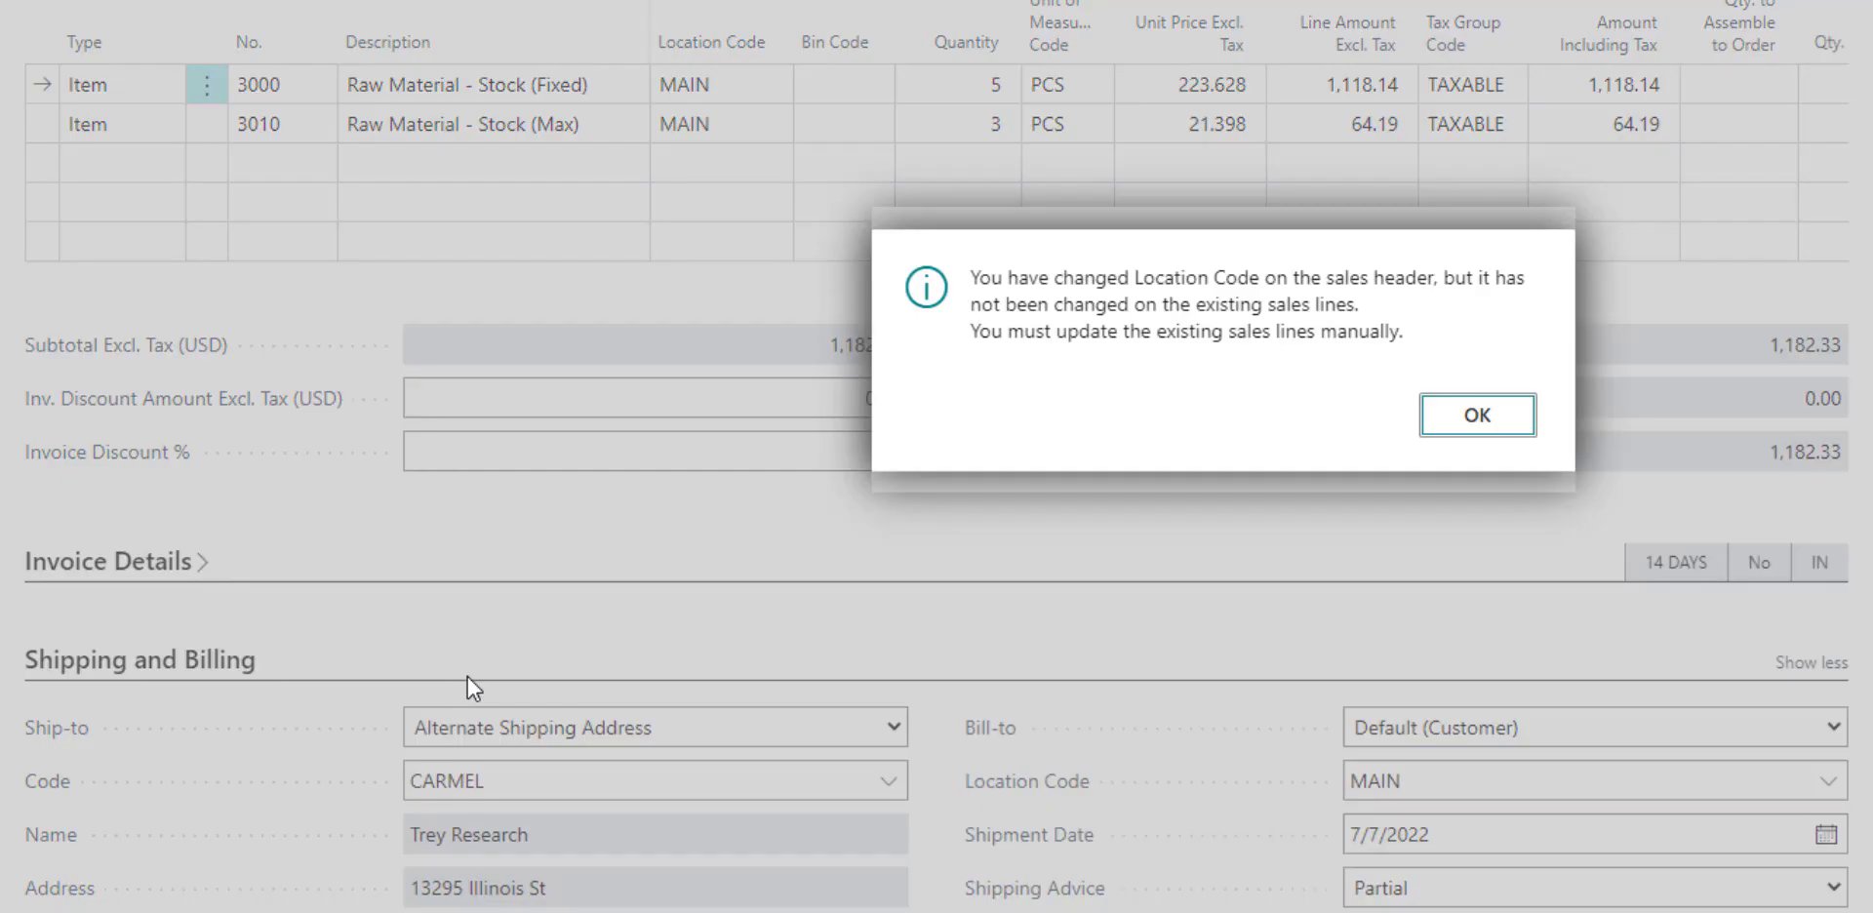
pyautogui.click(1464, 420)
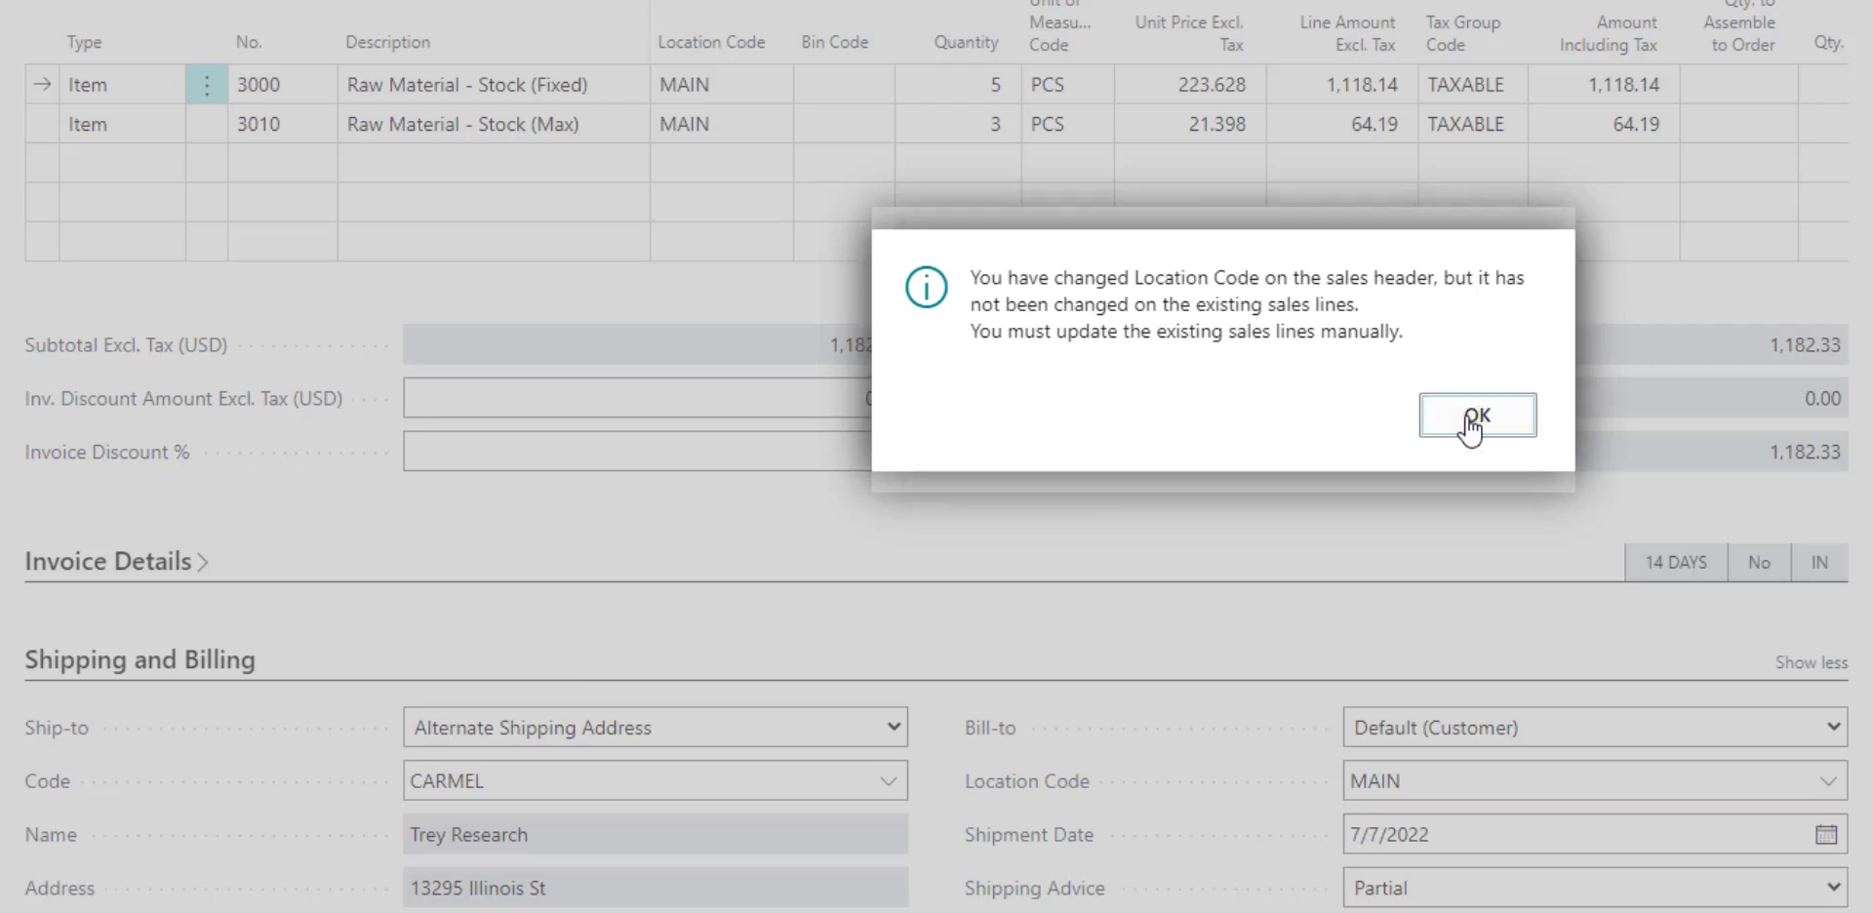
pyautogui.click(1421, 419)
pyautogui.click(1364, 444)
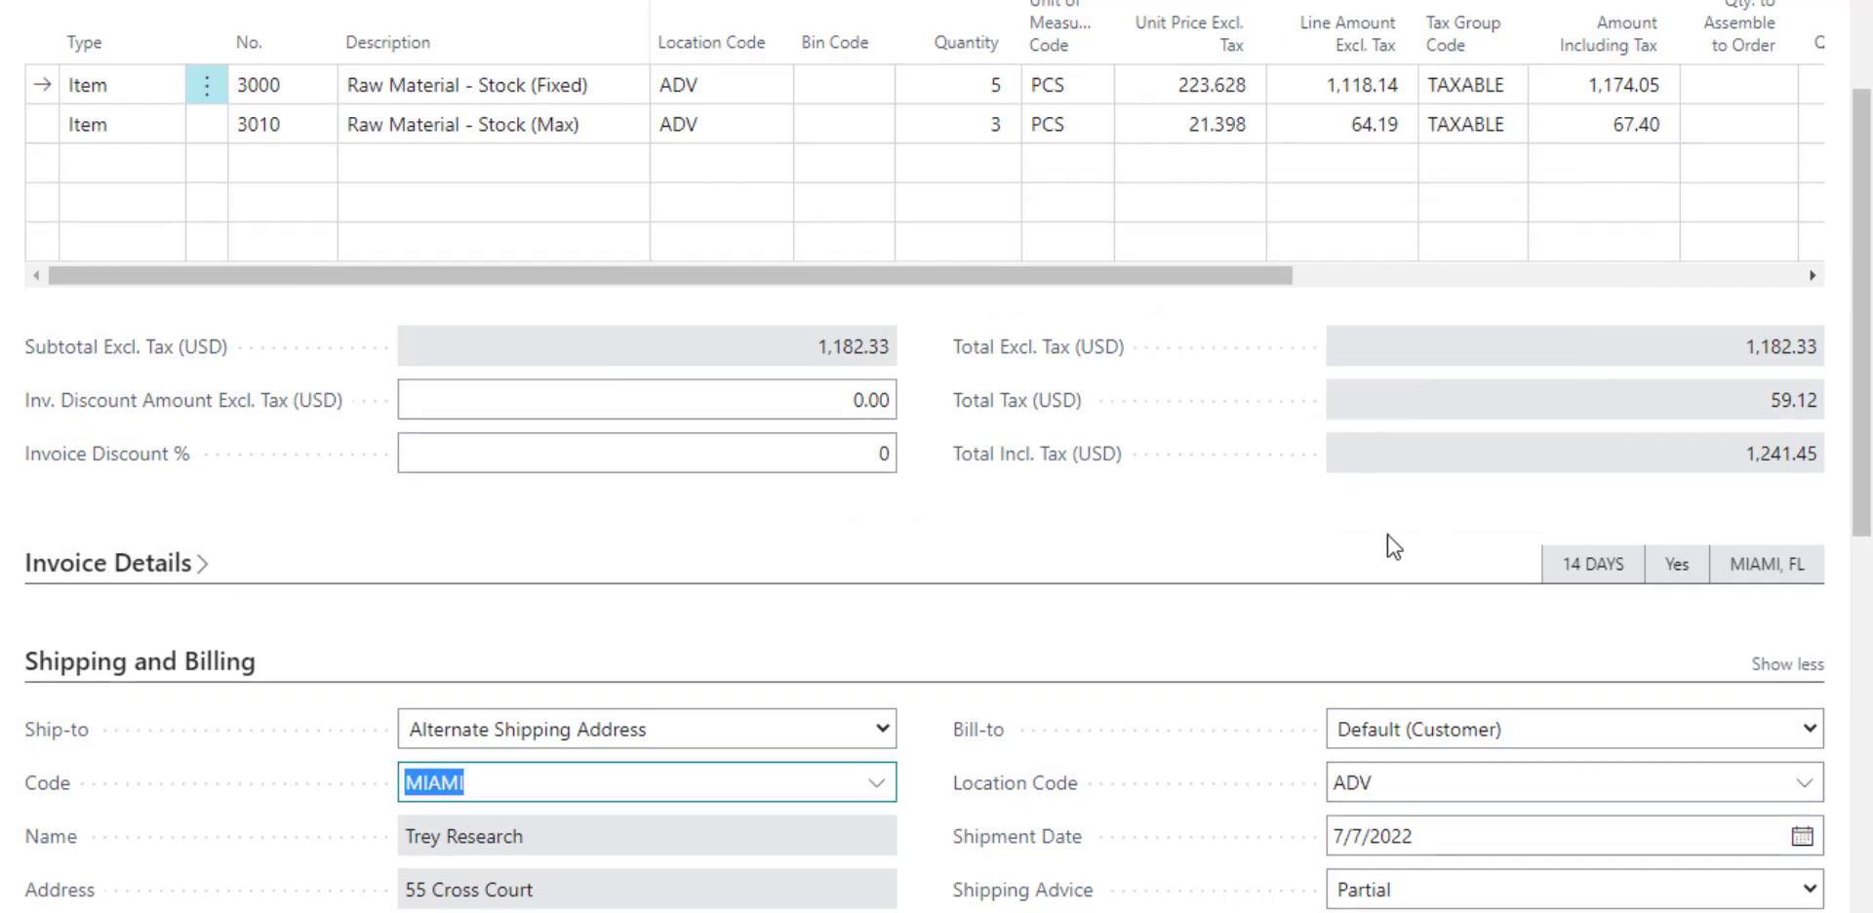
# Open the sales order's statistics and expand the General section to inspect the sales tax breakdown
pyautogui.scroll(5, 1390, 541)
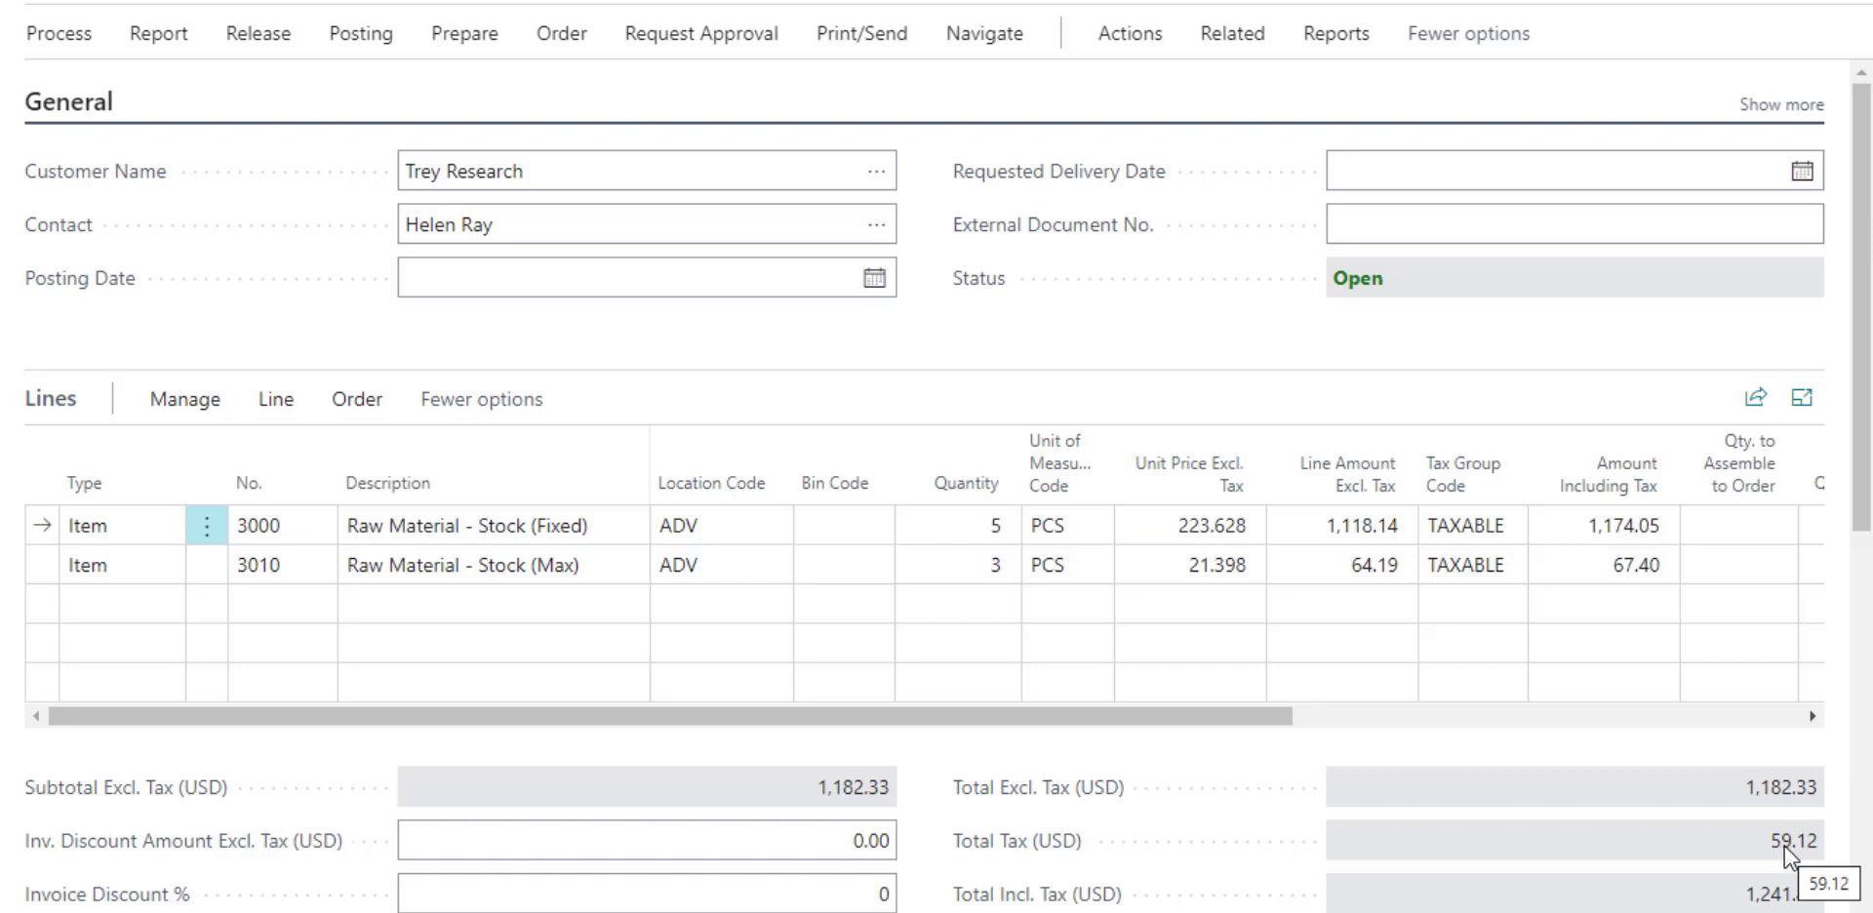
pyautogui.click(1209, 48)
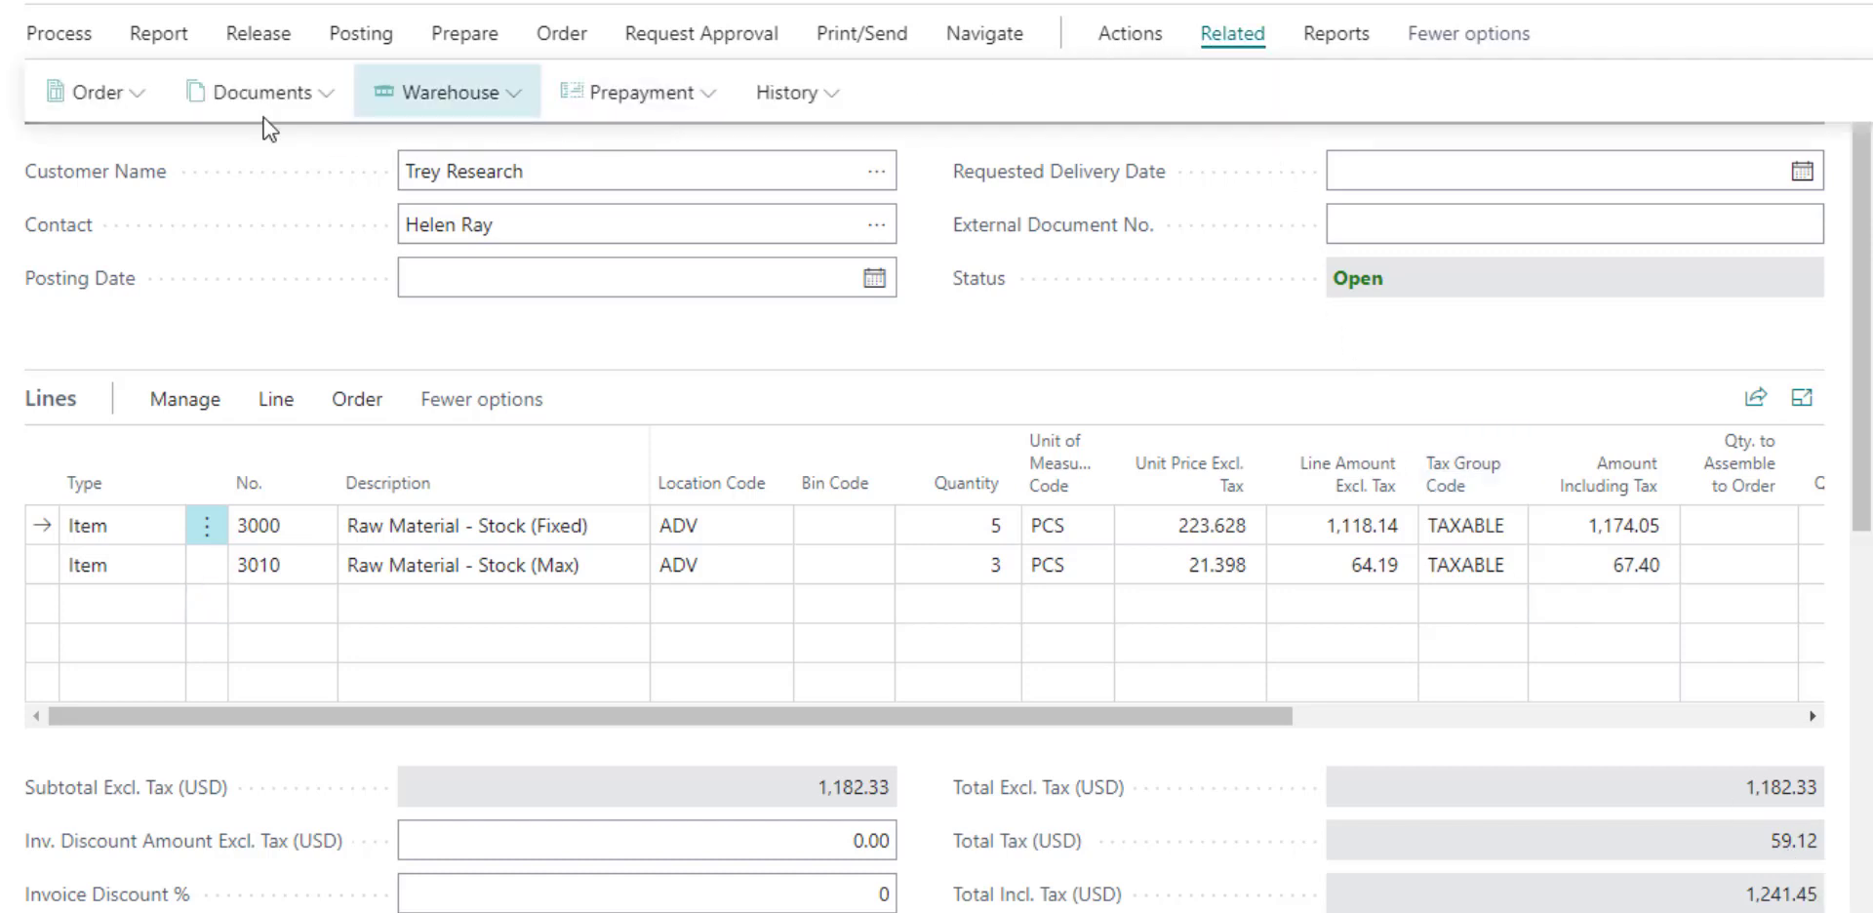
pyautogui.click(135, 96)
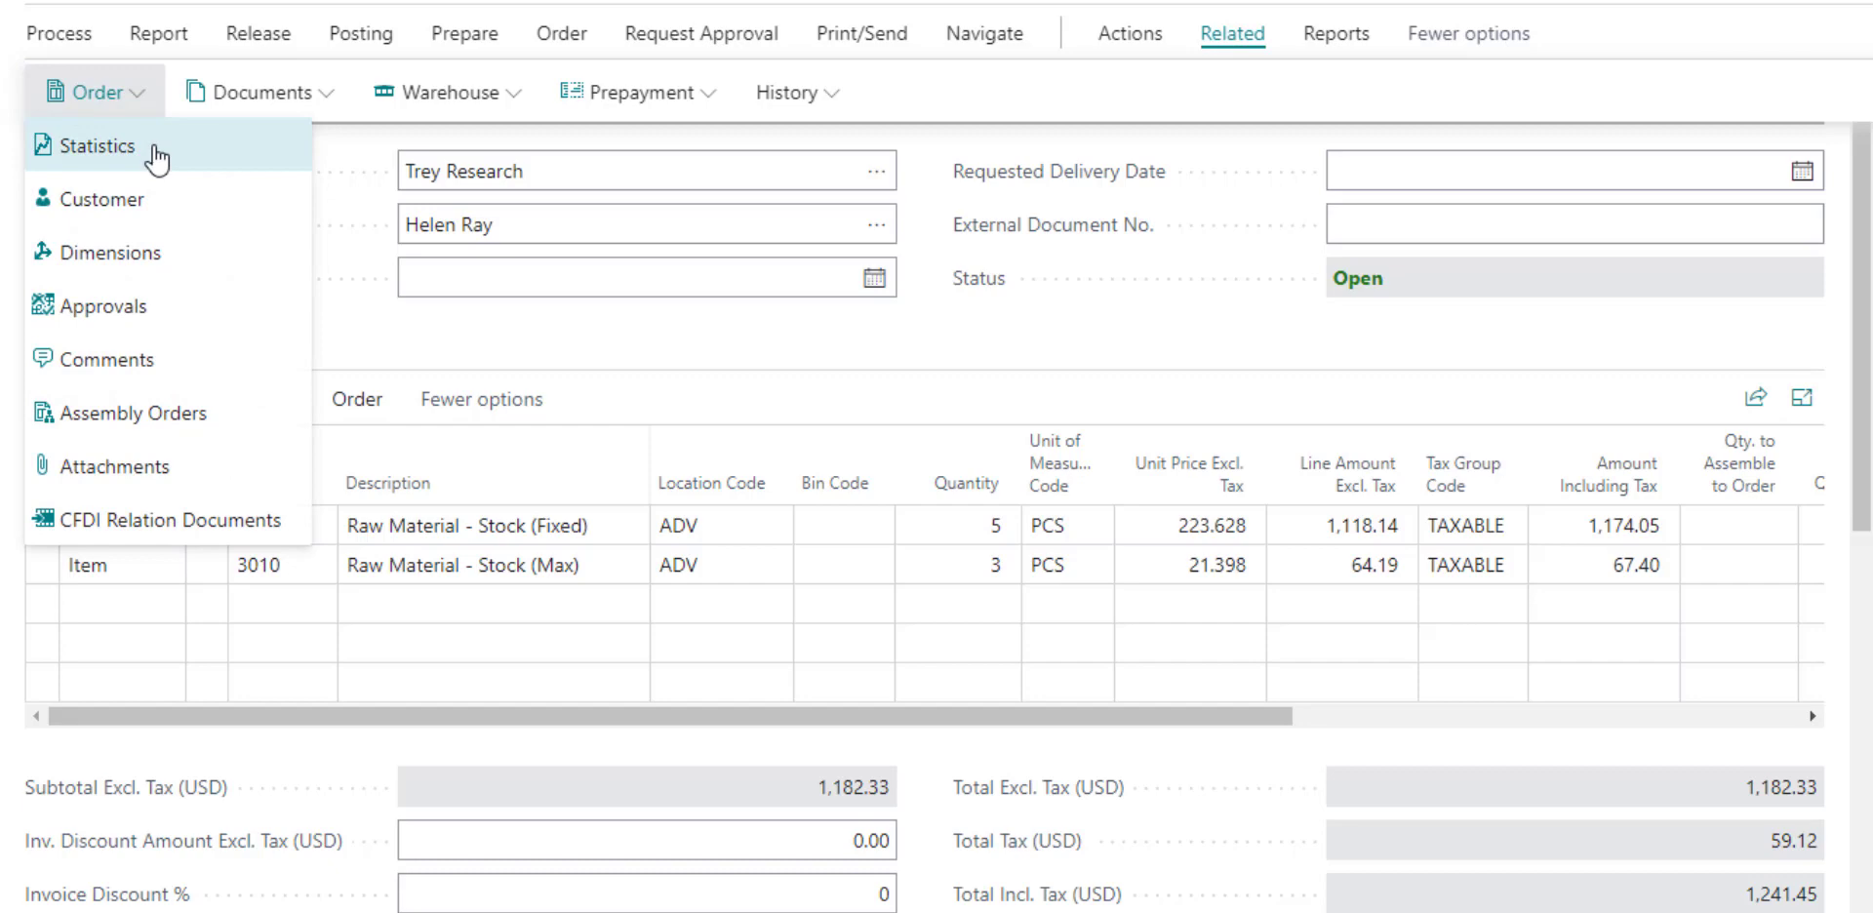
pyautogui.click(153, 156)
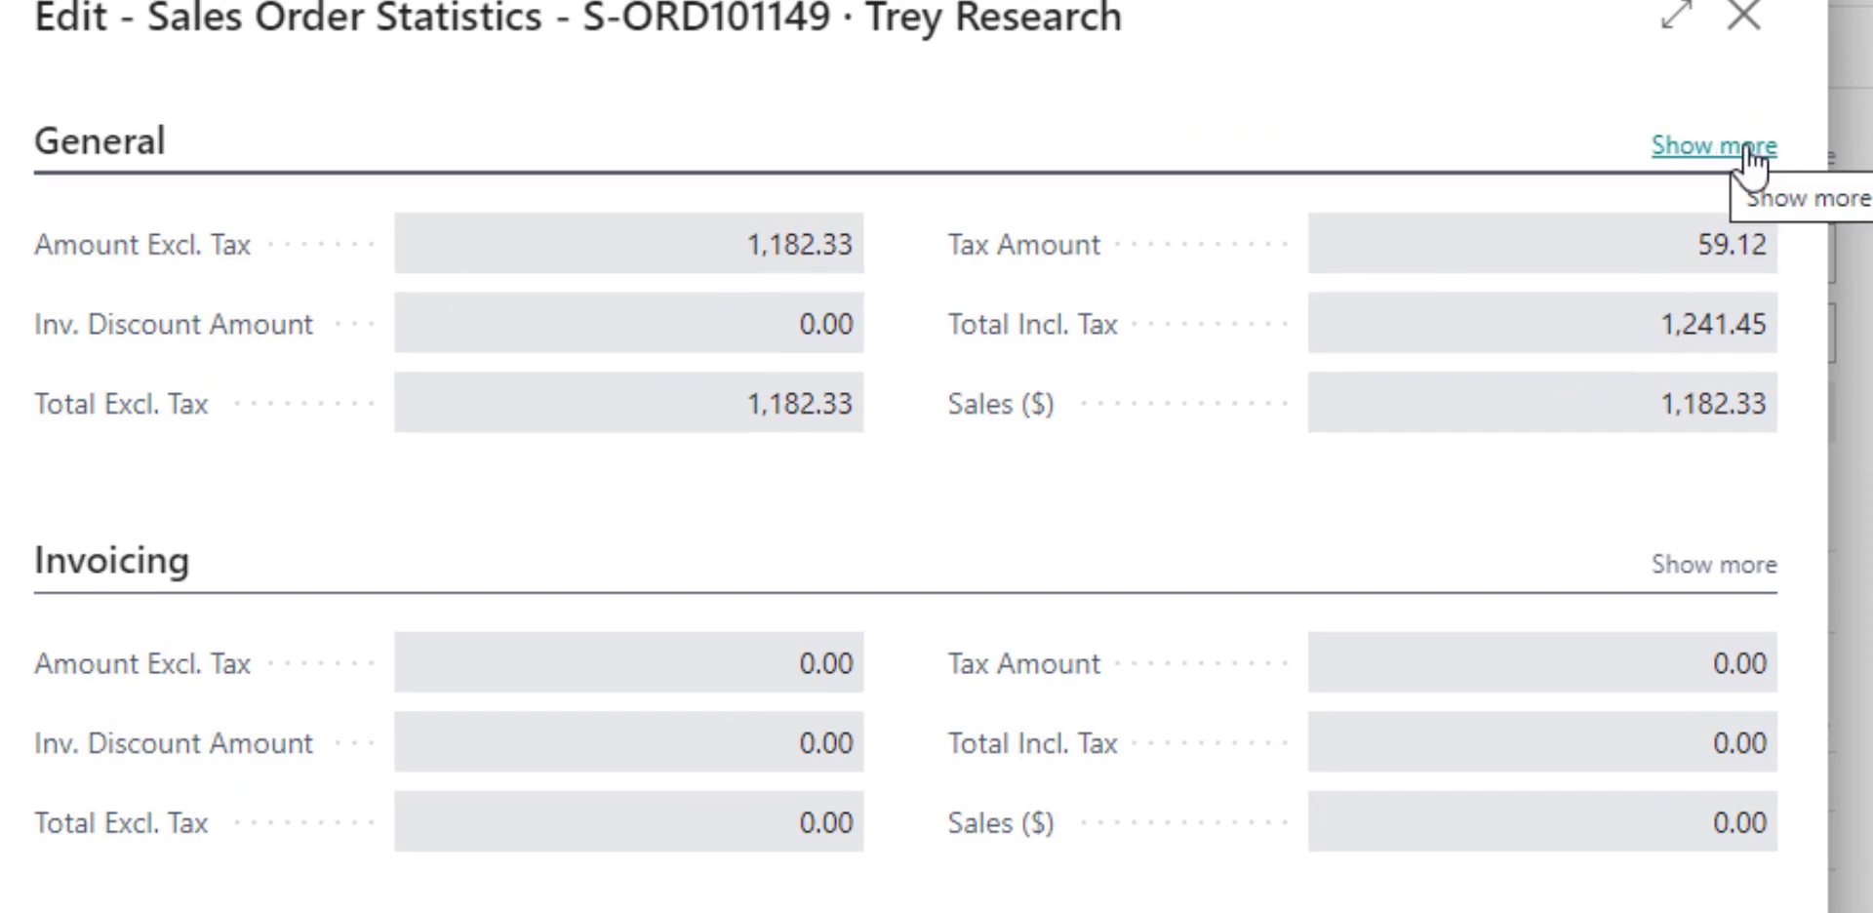
pyautogui.click(1749, 156)
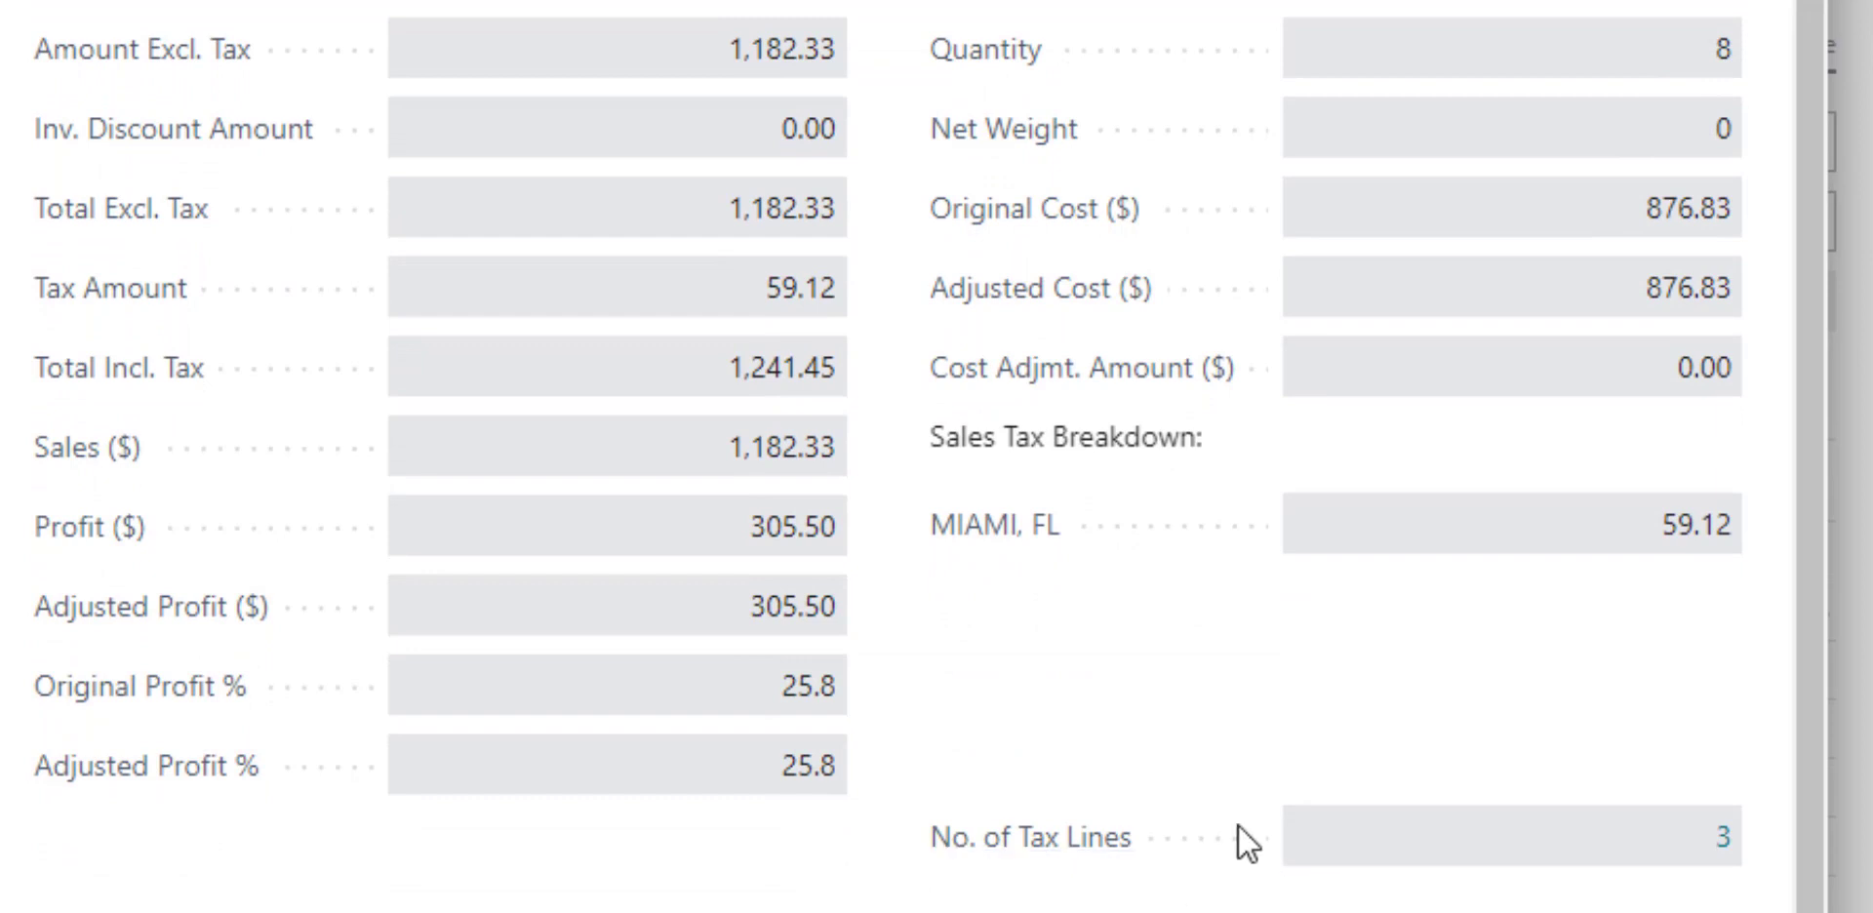
# Examine the sales tax lines behind the order's tax amount, then close the statistics
pyautogui.click(1722, 839)
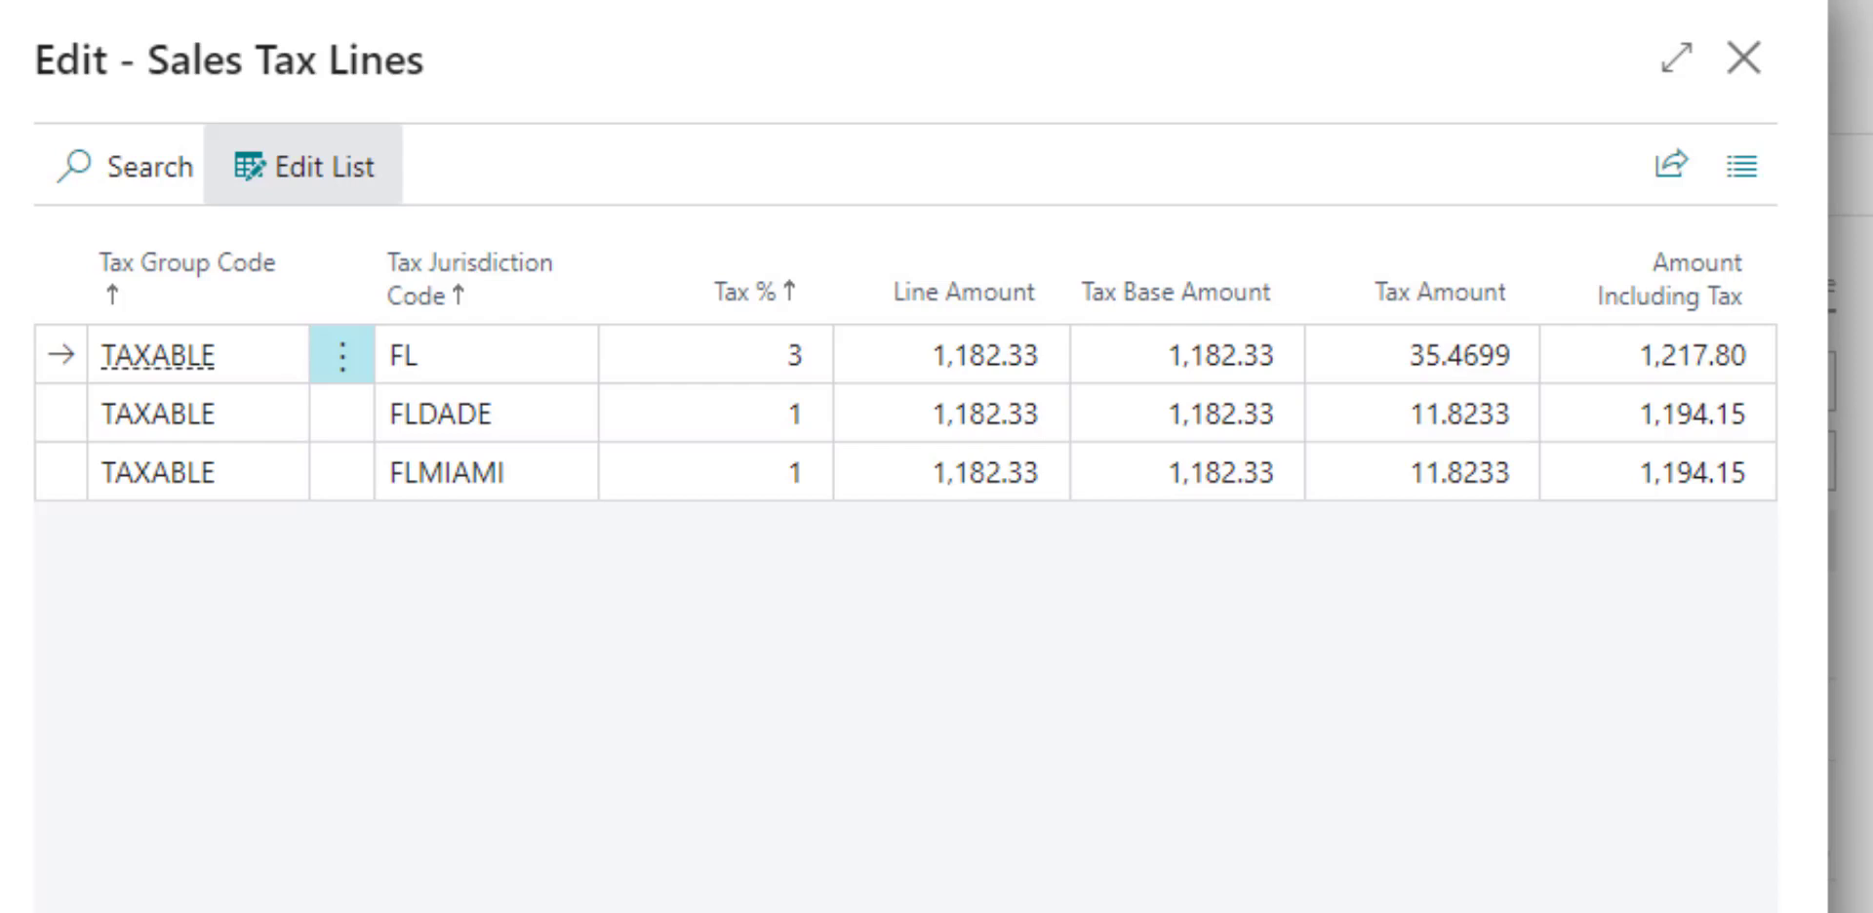
pyautogui.press('Escape')
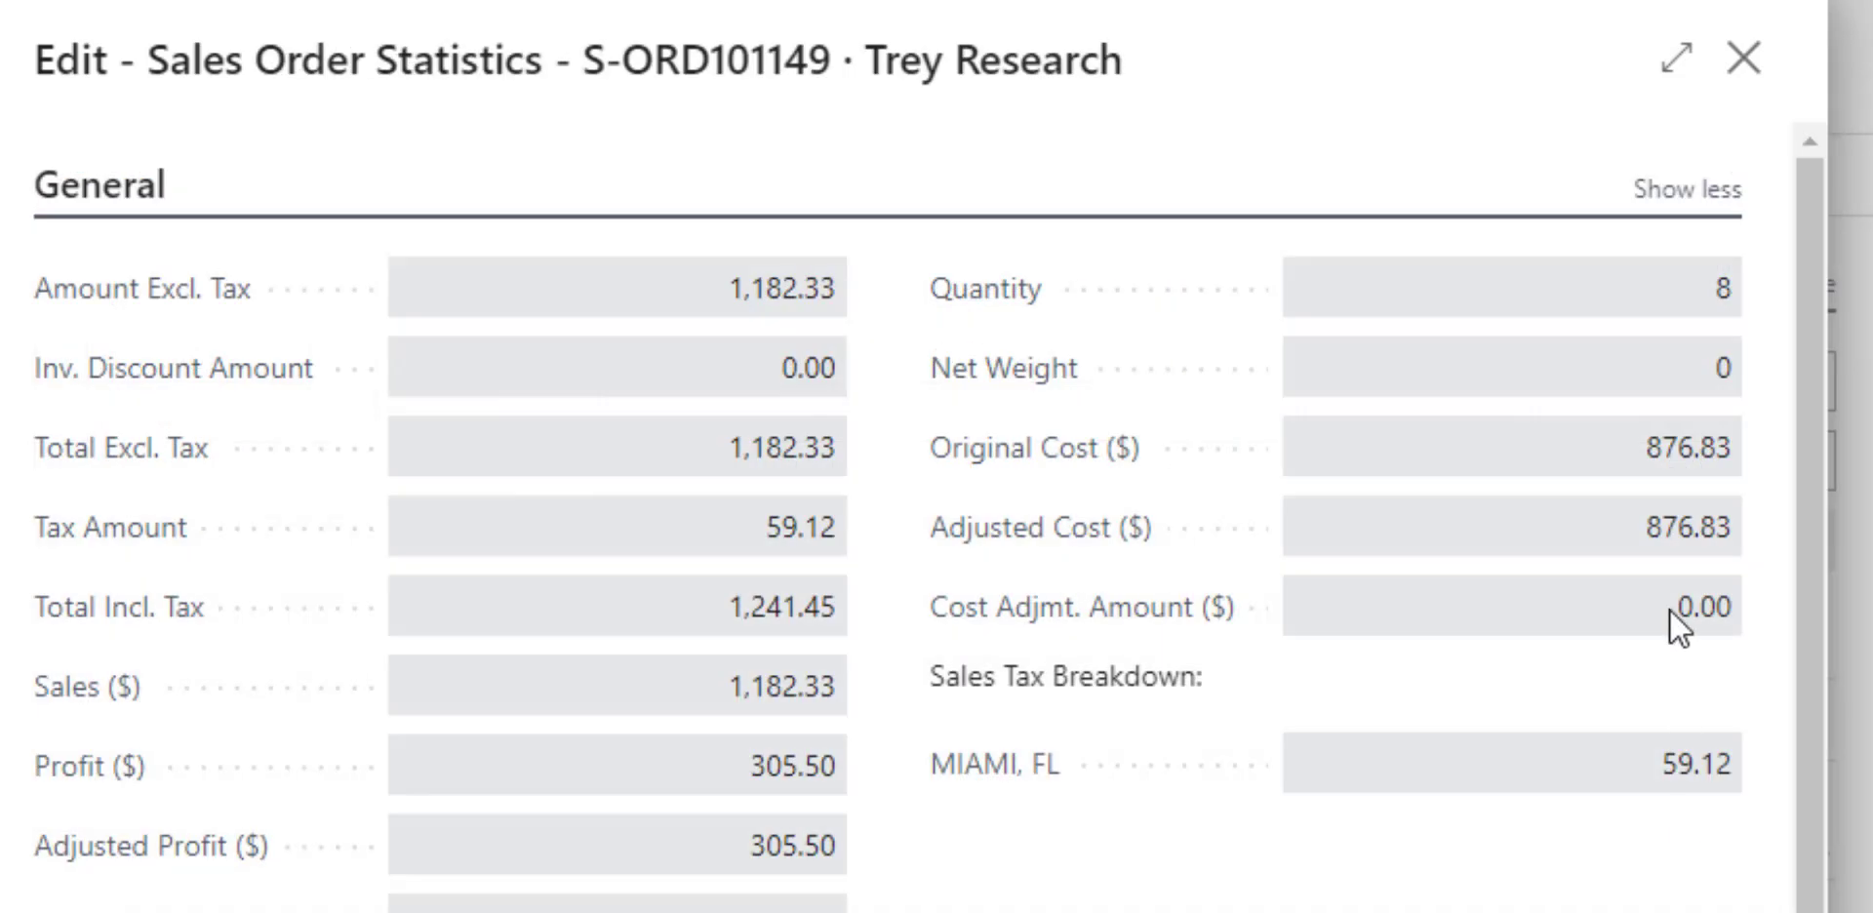
pyautogui.click(1688, 190)
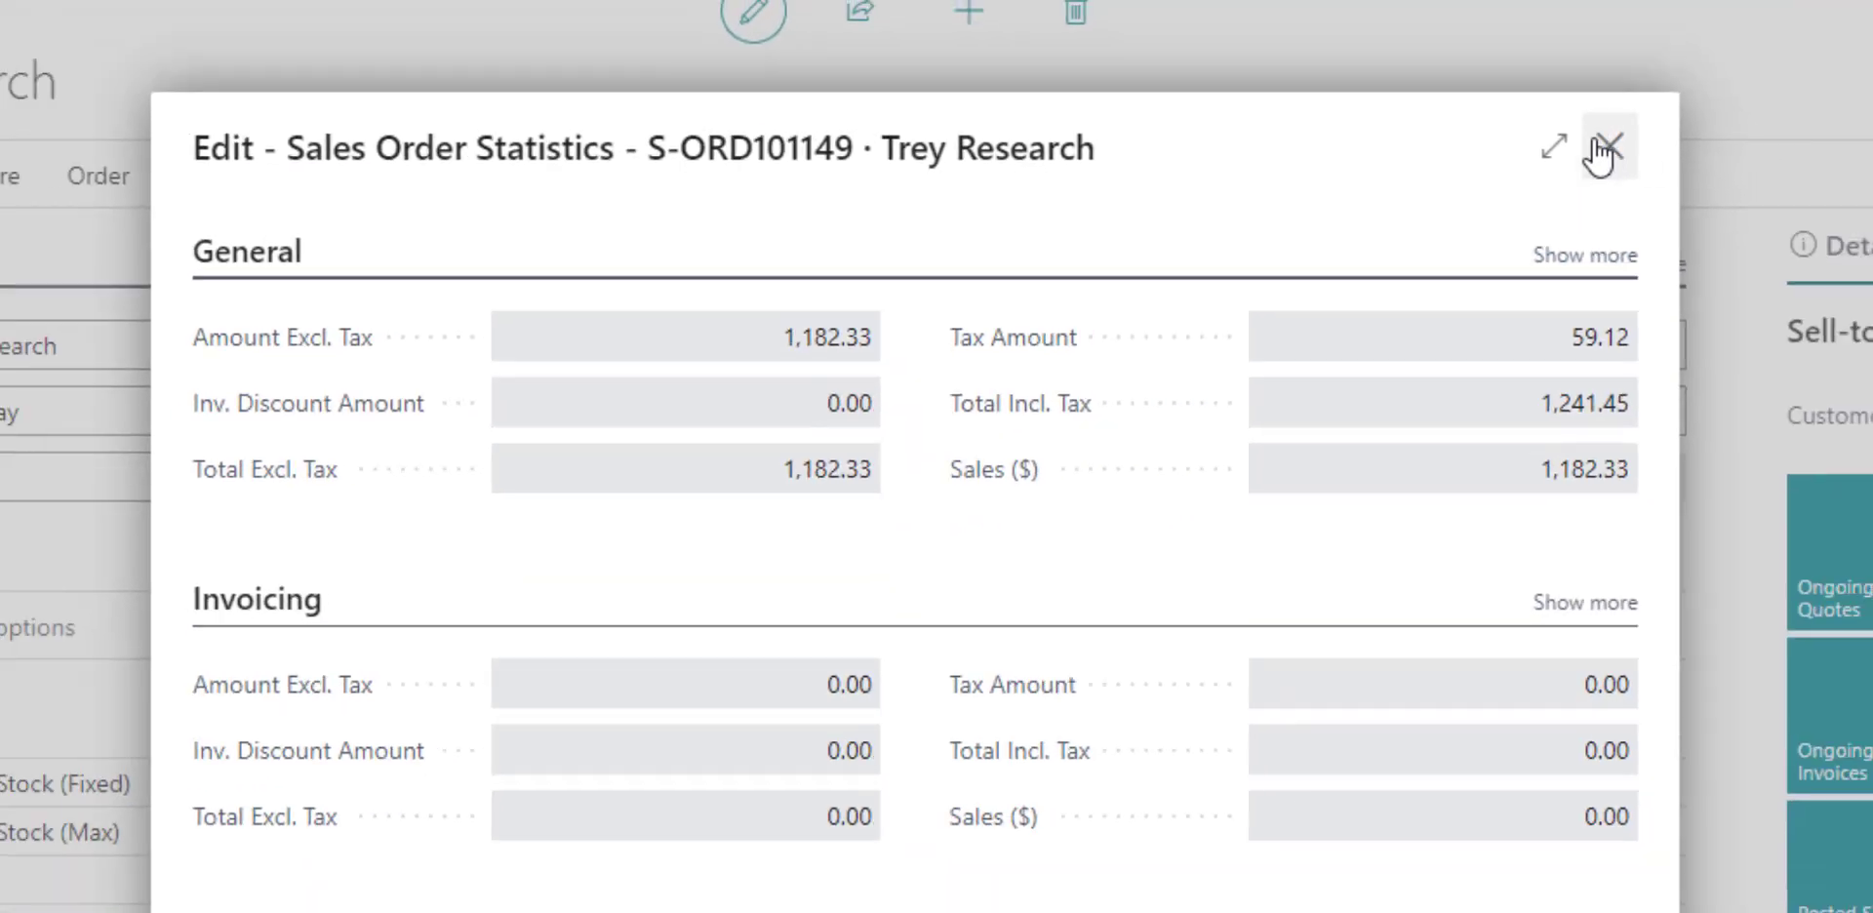
pyautogui.click(1744, 141)
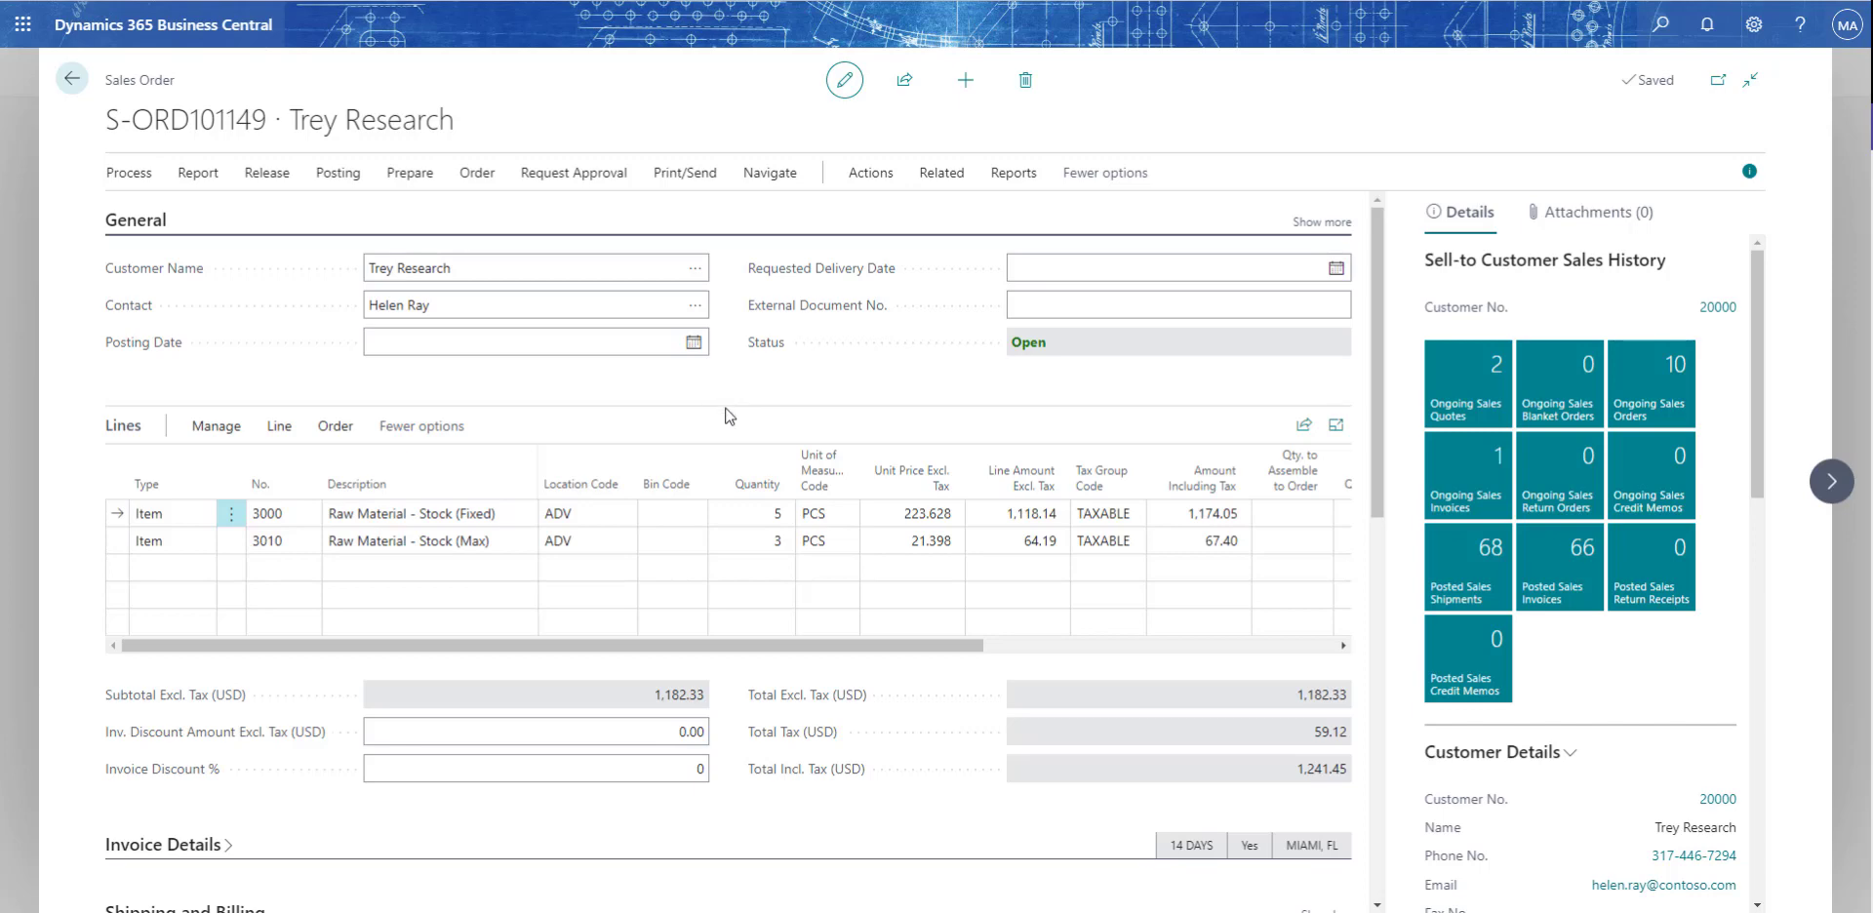
# Leave the sales order, open Trey Research's customer card and examine its Tax Liable and Tax Area Code settings
pyautogui.click(72, 82)
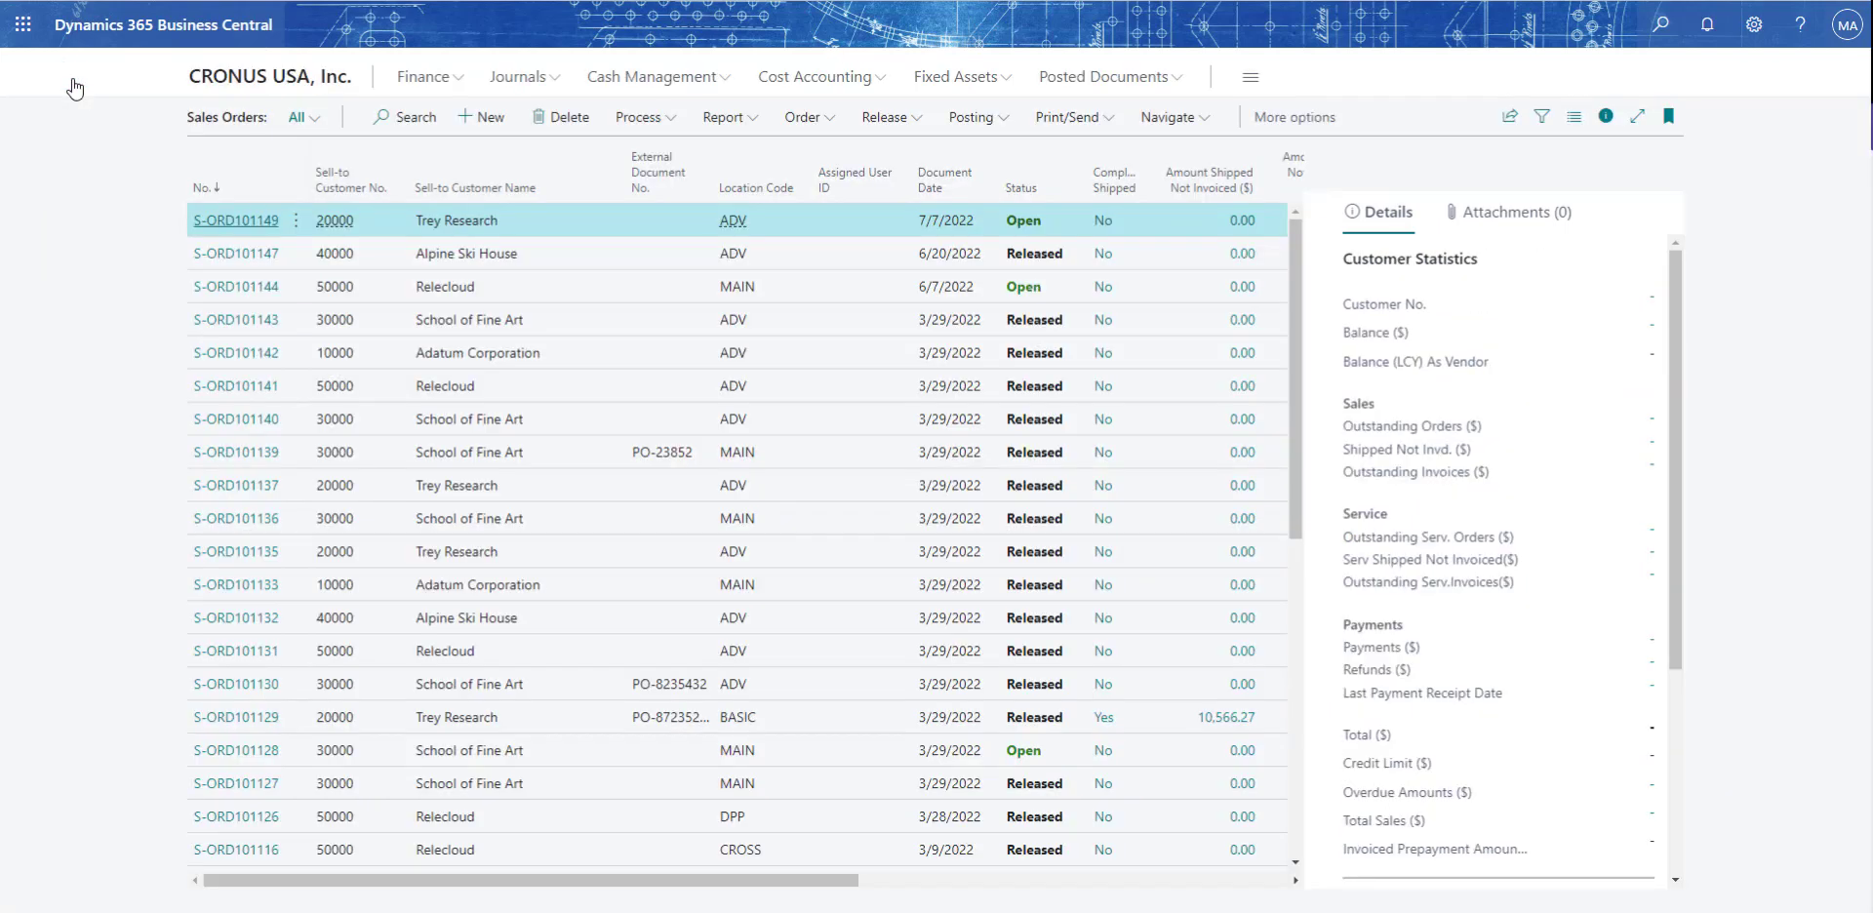
pyautogui.click(232, 87)
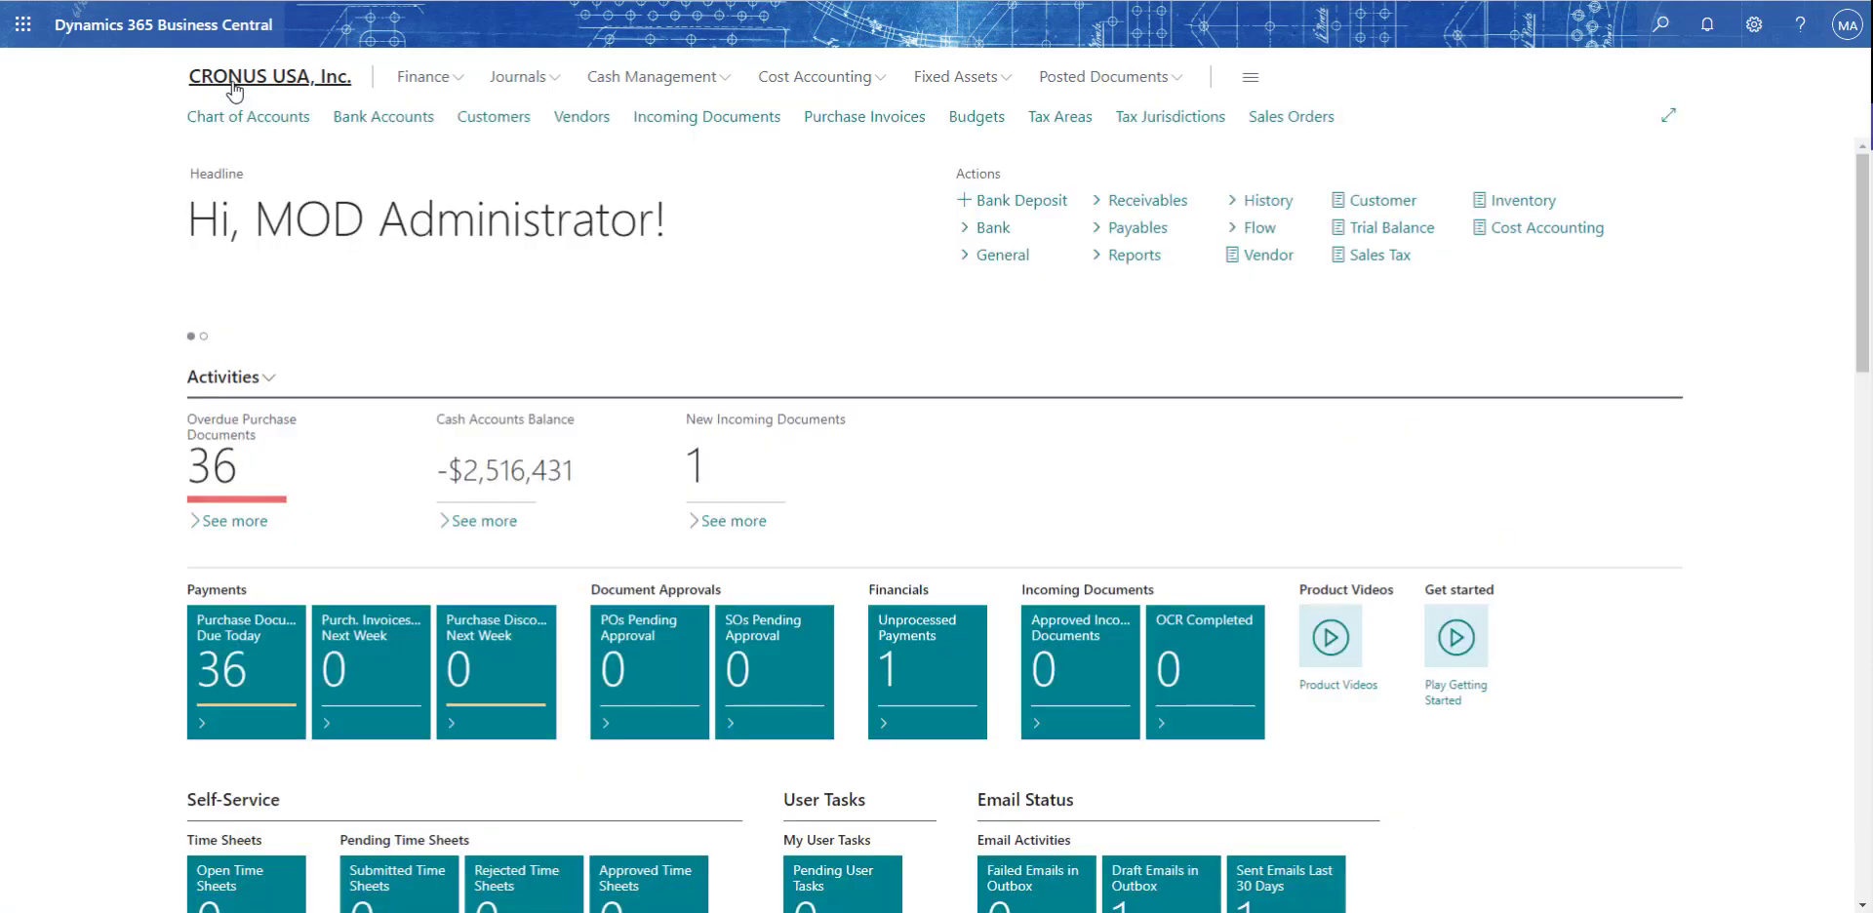
pyautogui.click(490, 119)
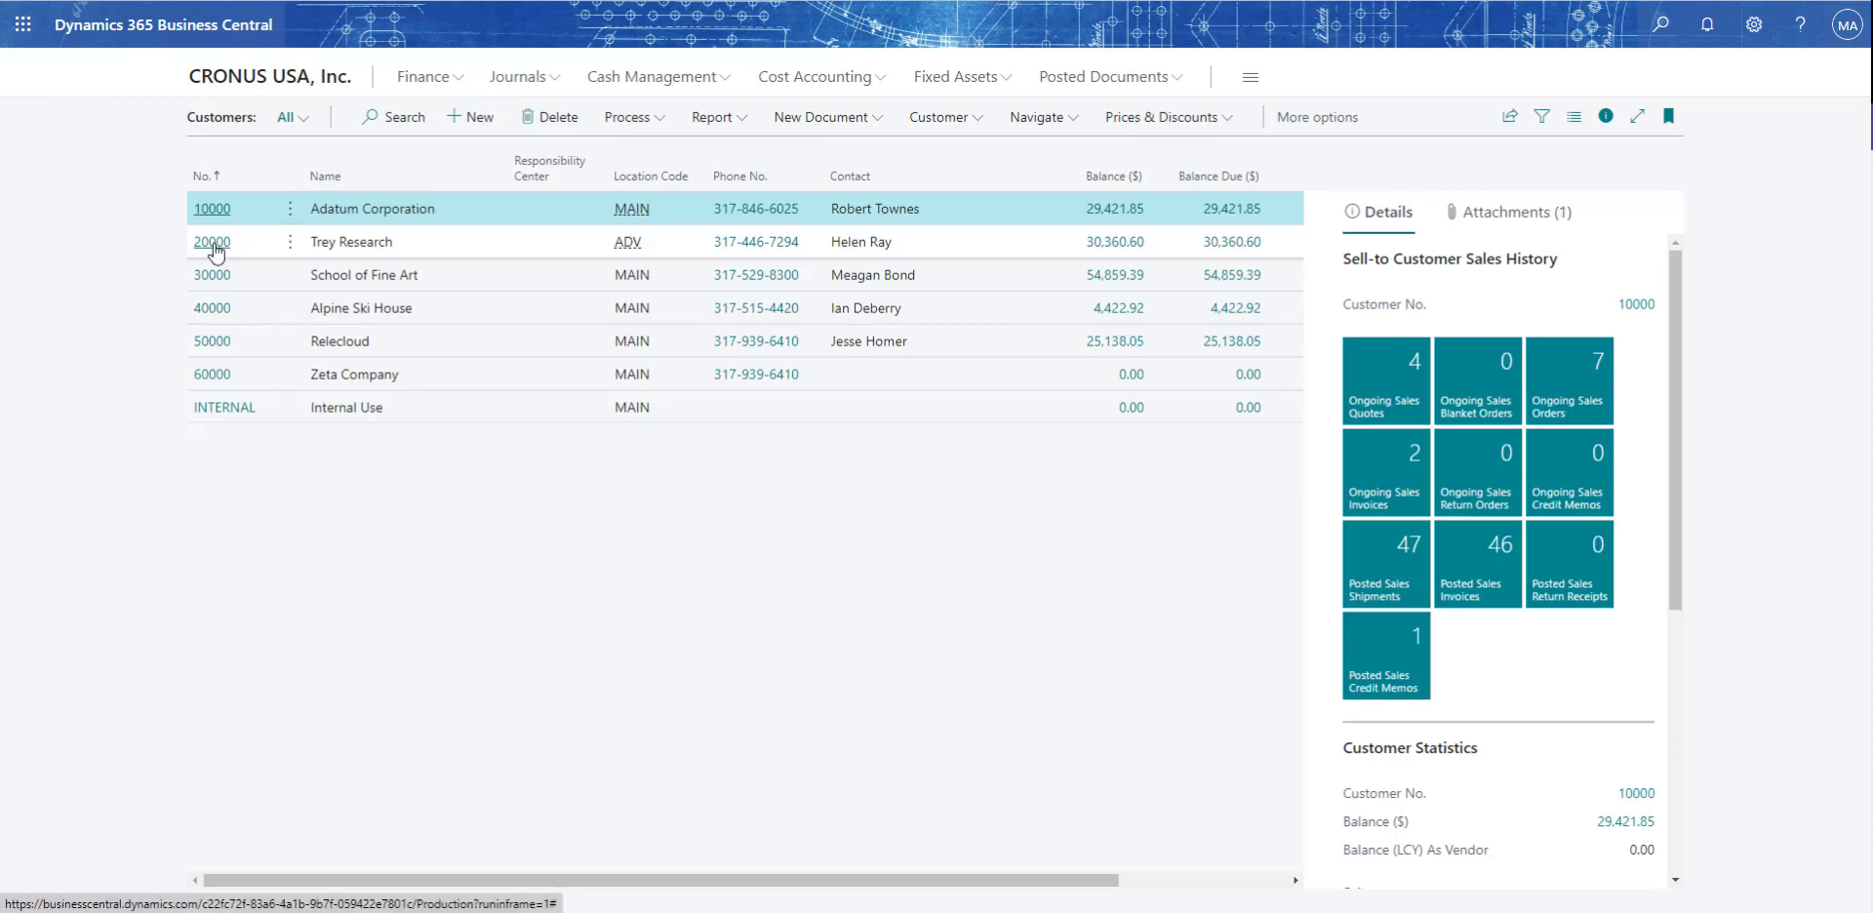
pyautogui.click(218, 252)
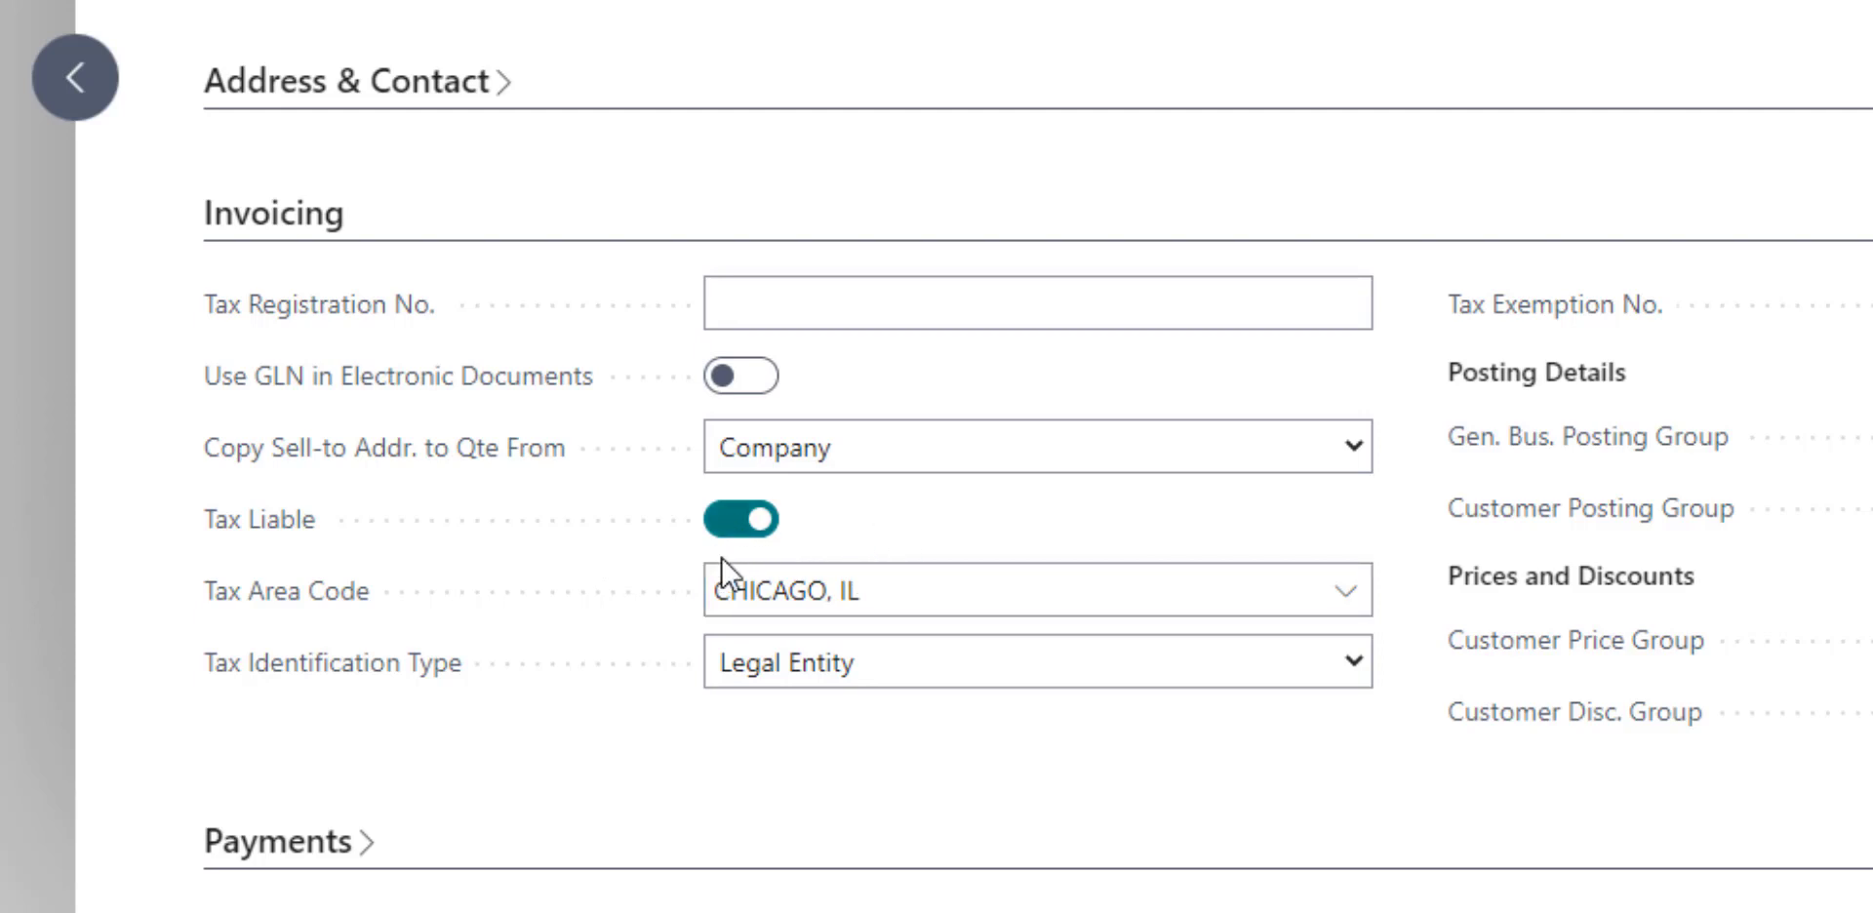
pyautogui.click(784, 589)
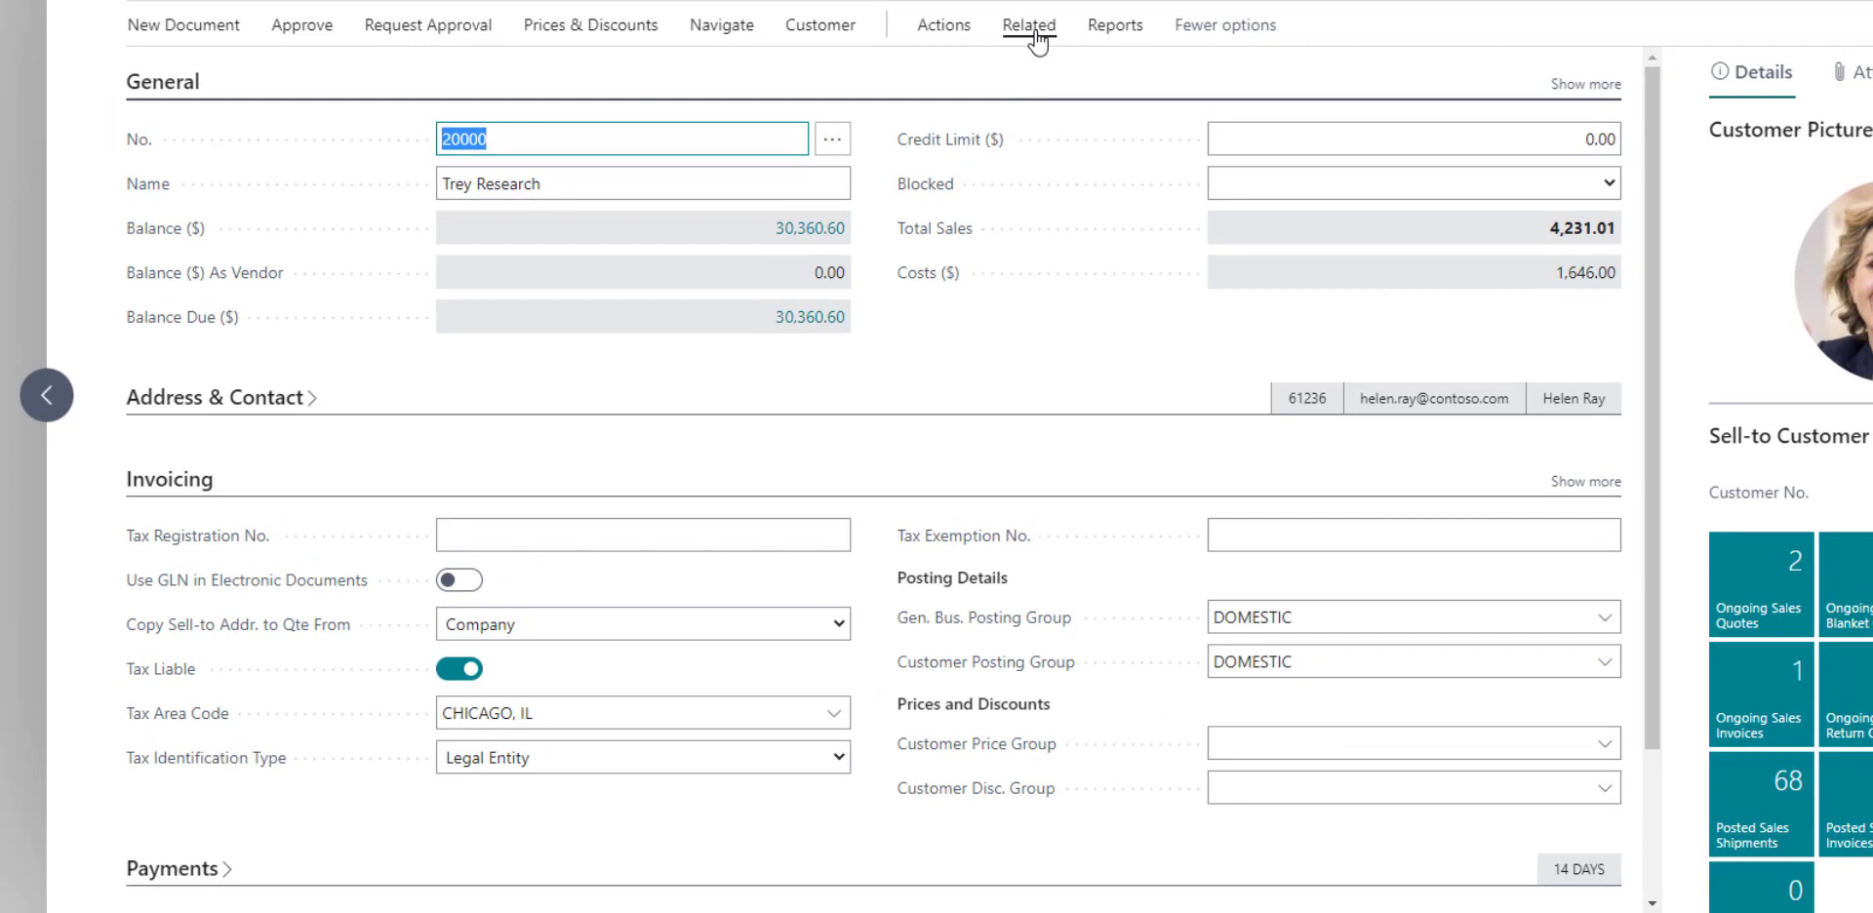
# Open the list of ship-to addresses belonging to Trey Research
pyautogui.click(1036, 33)
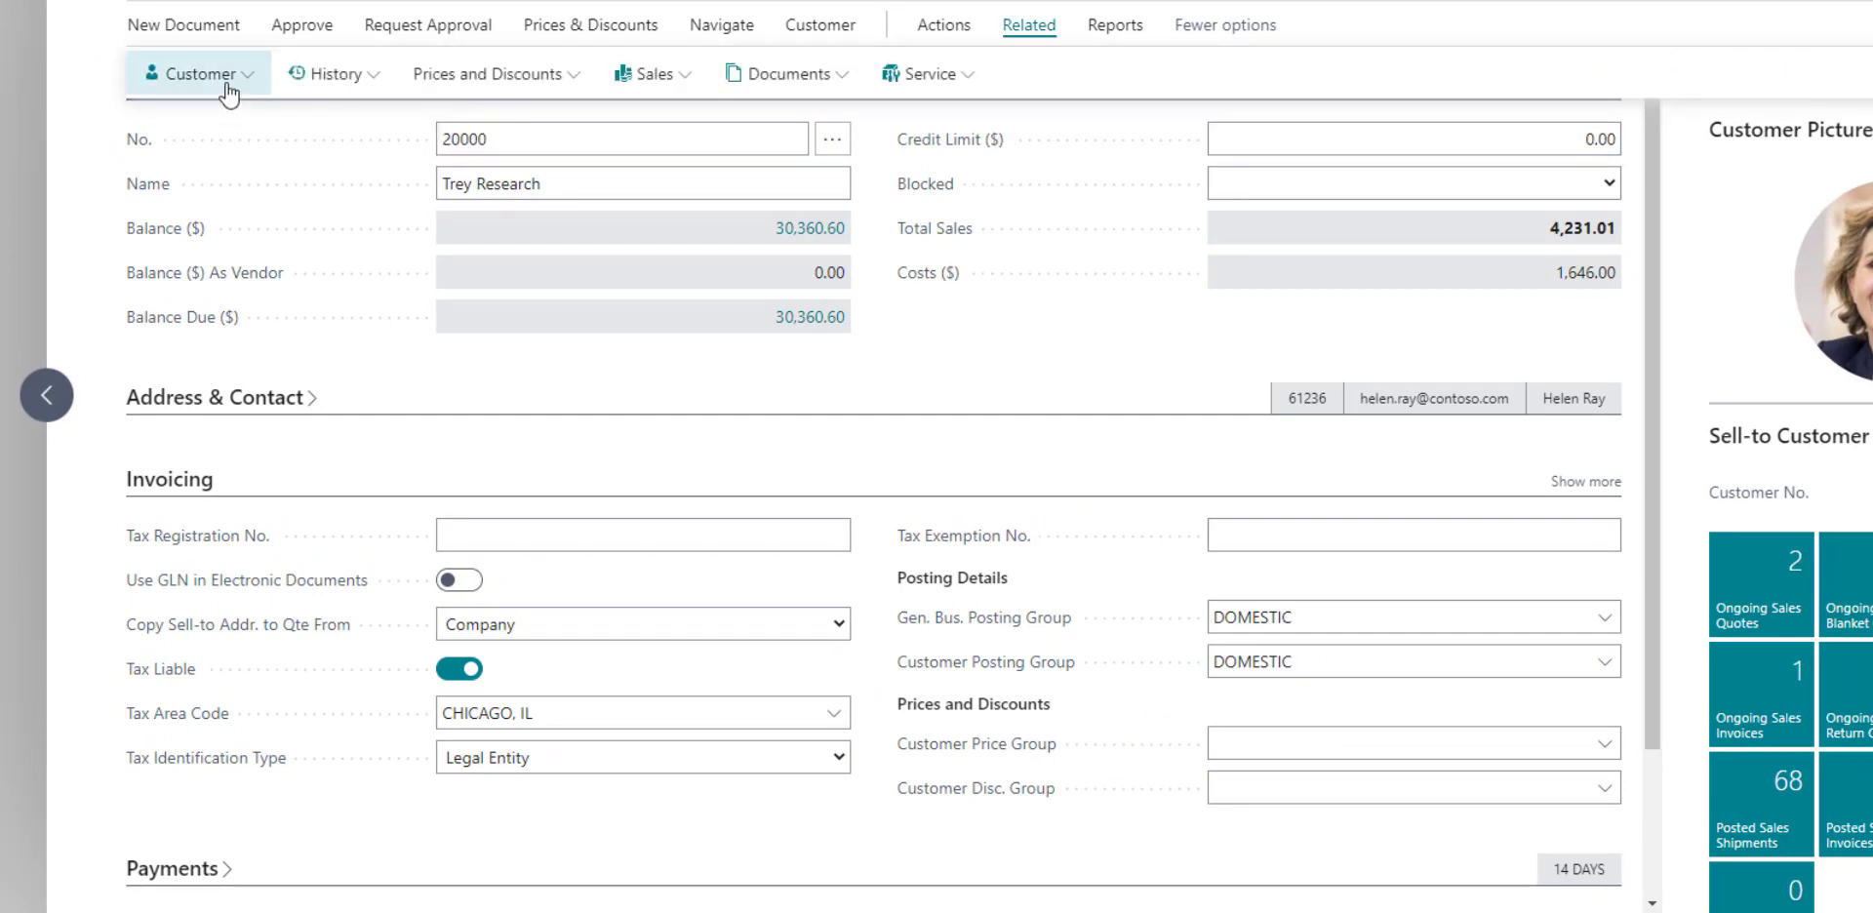
pyautogui.click(228, 88)
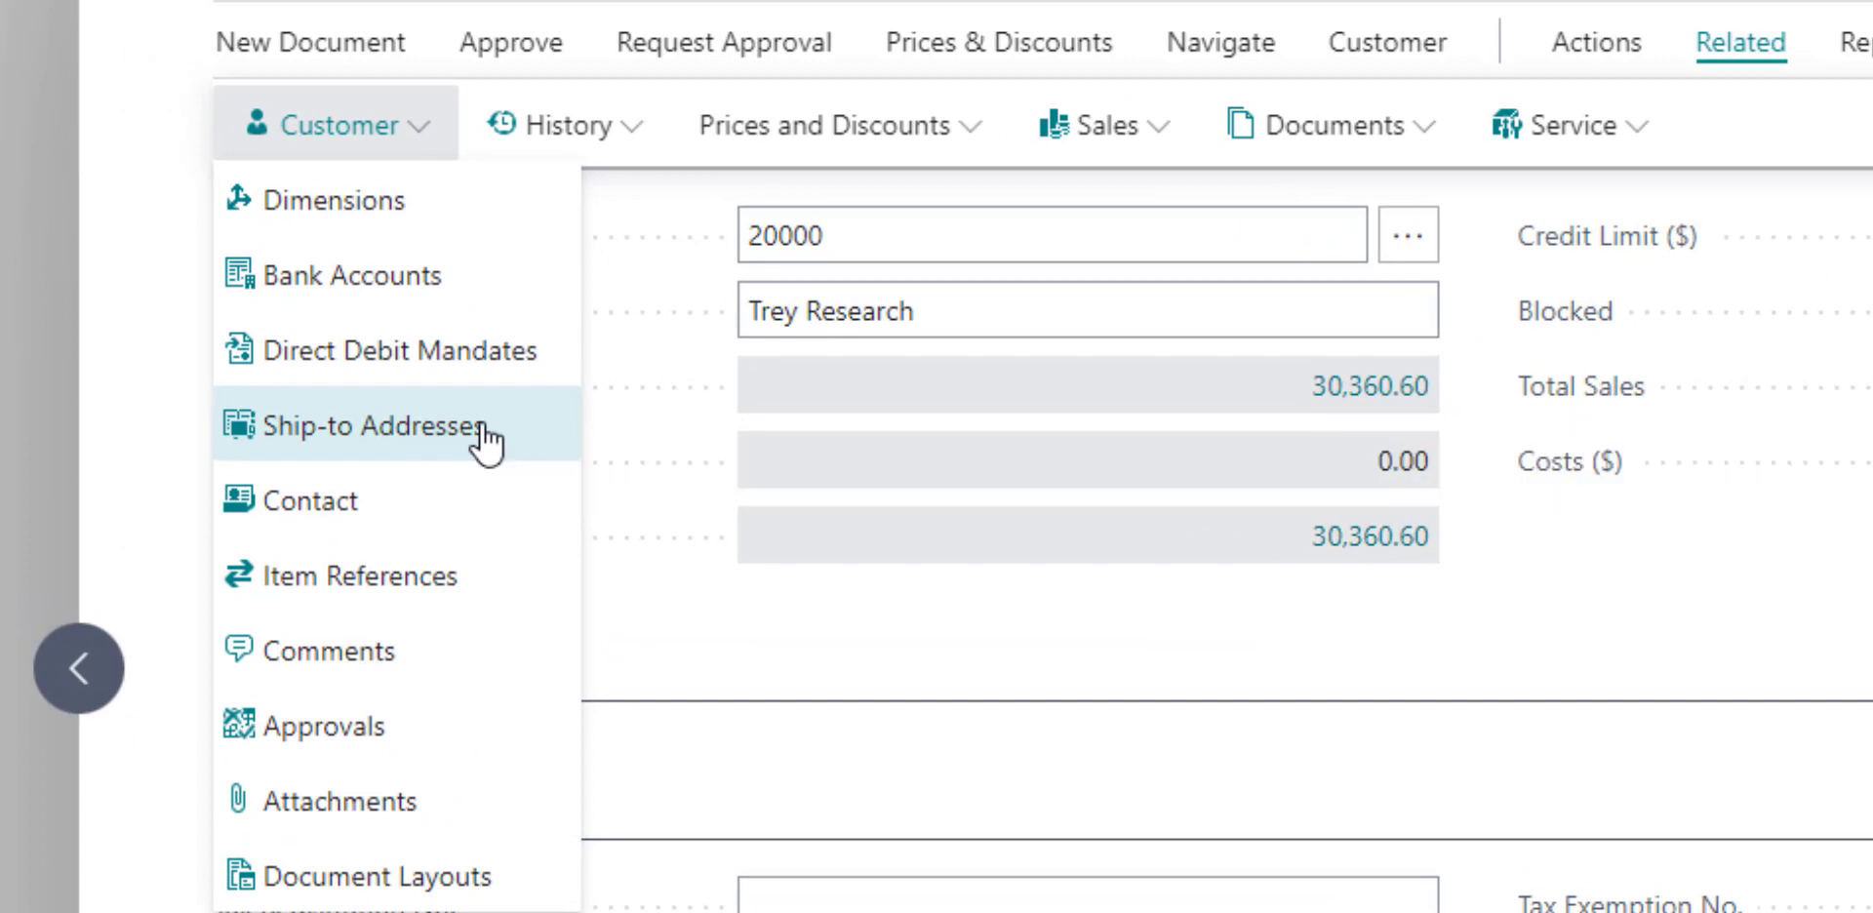
pyautogui.click(485, 441)
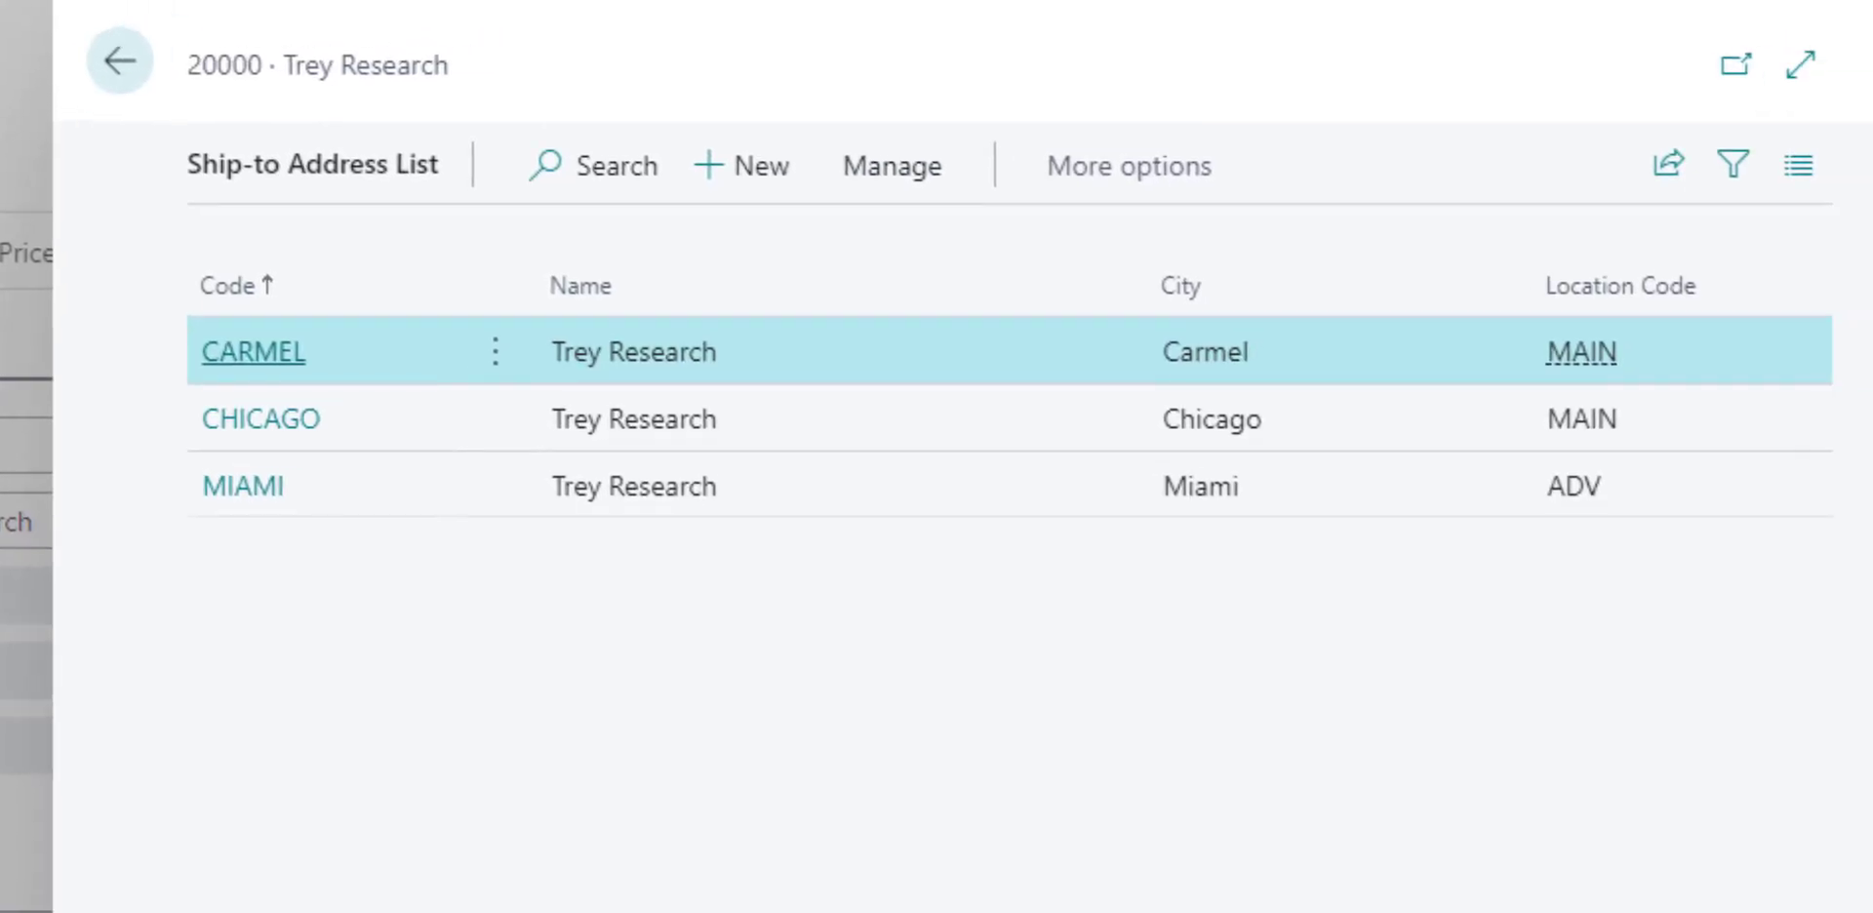
# Examine the Tax Liable and Tax Area Code settings on the CARMEL ship-to address, then on the CHICAGO one
pyautogui.click(252, 358)
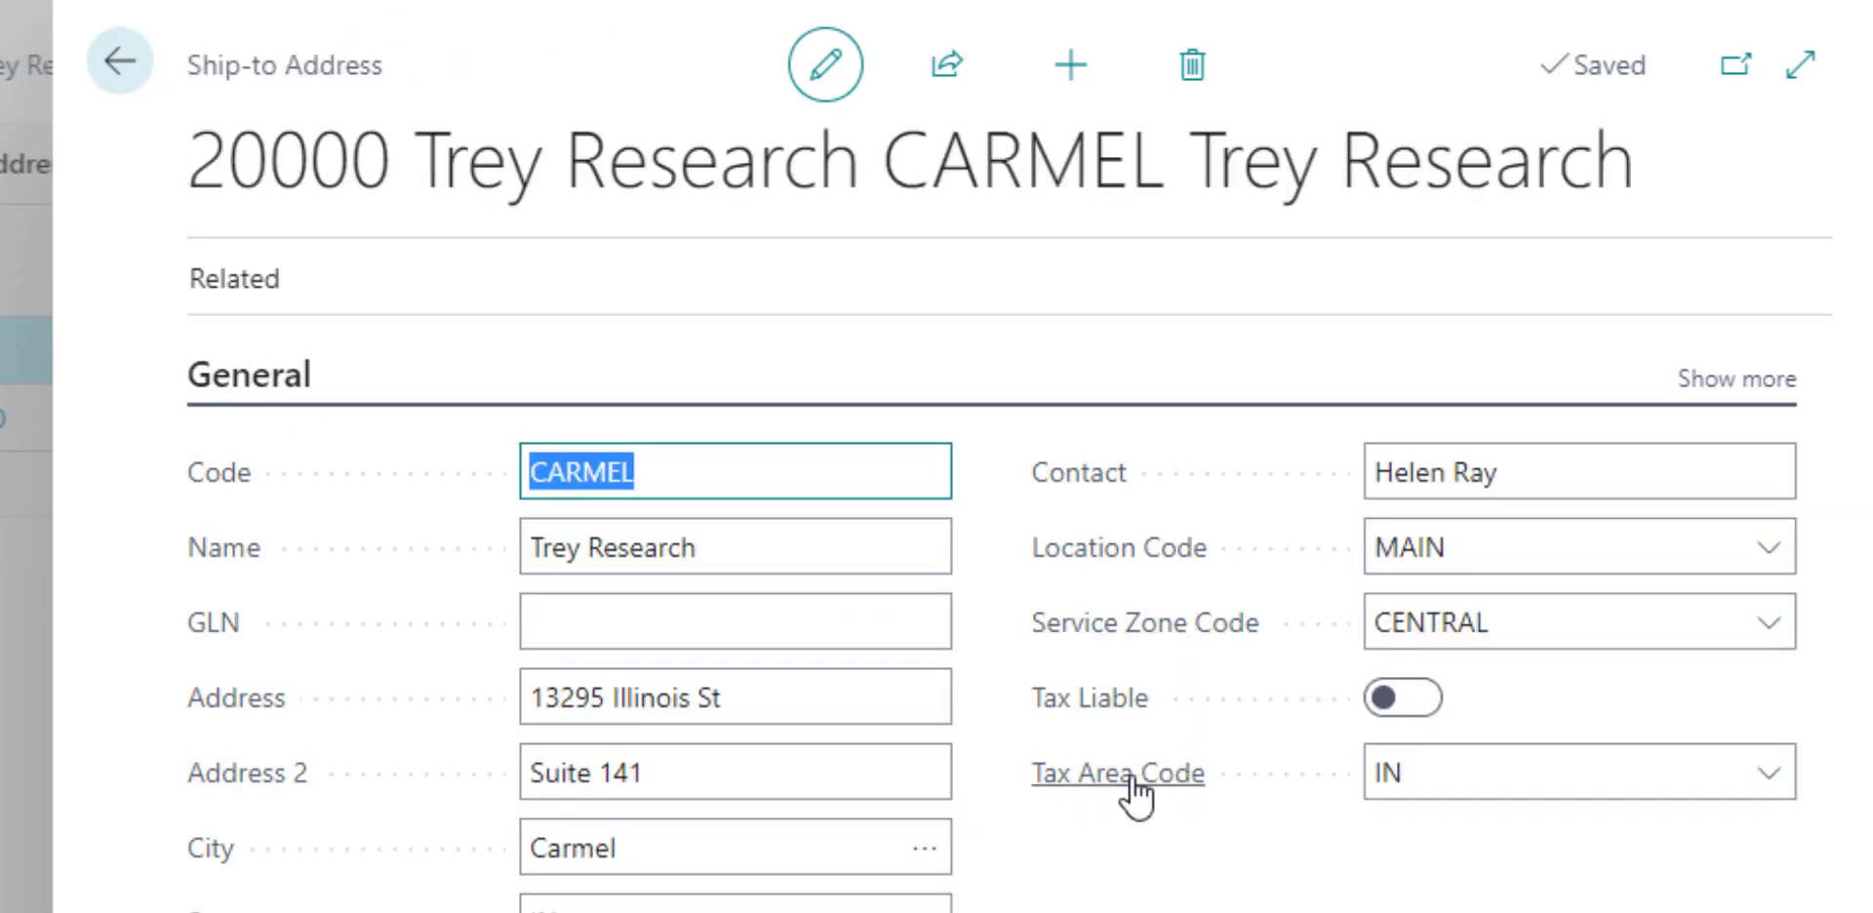
pyautogui.moveTo(1127, 780)
pyautogui.click(1434, 776)
pyautogui.hotkey('ctrl', 'pagedown')
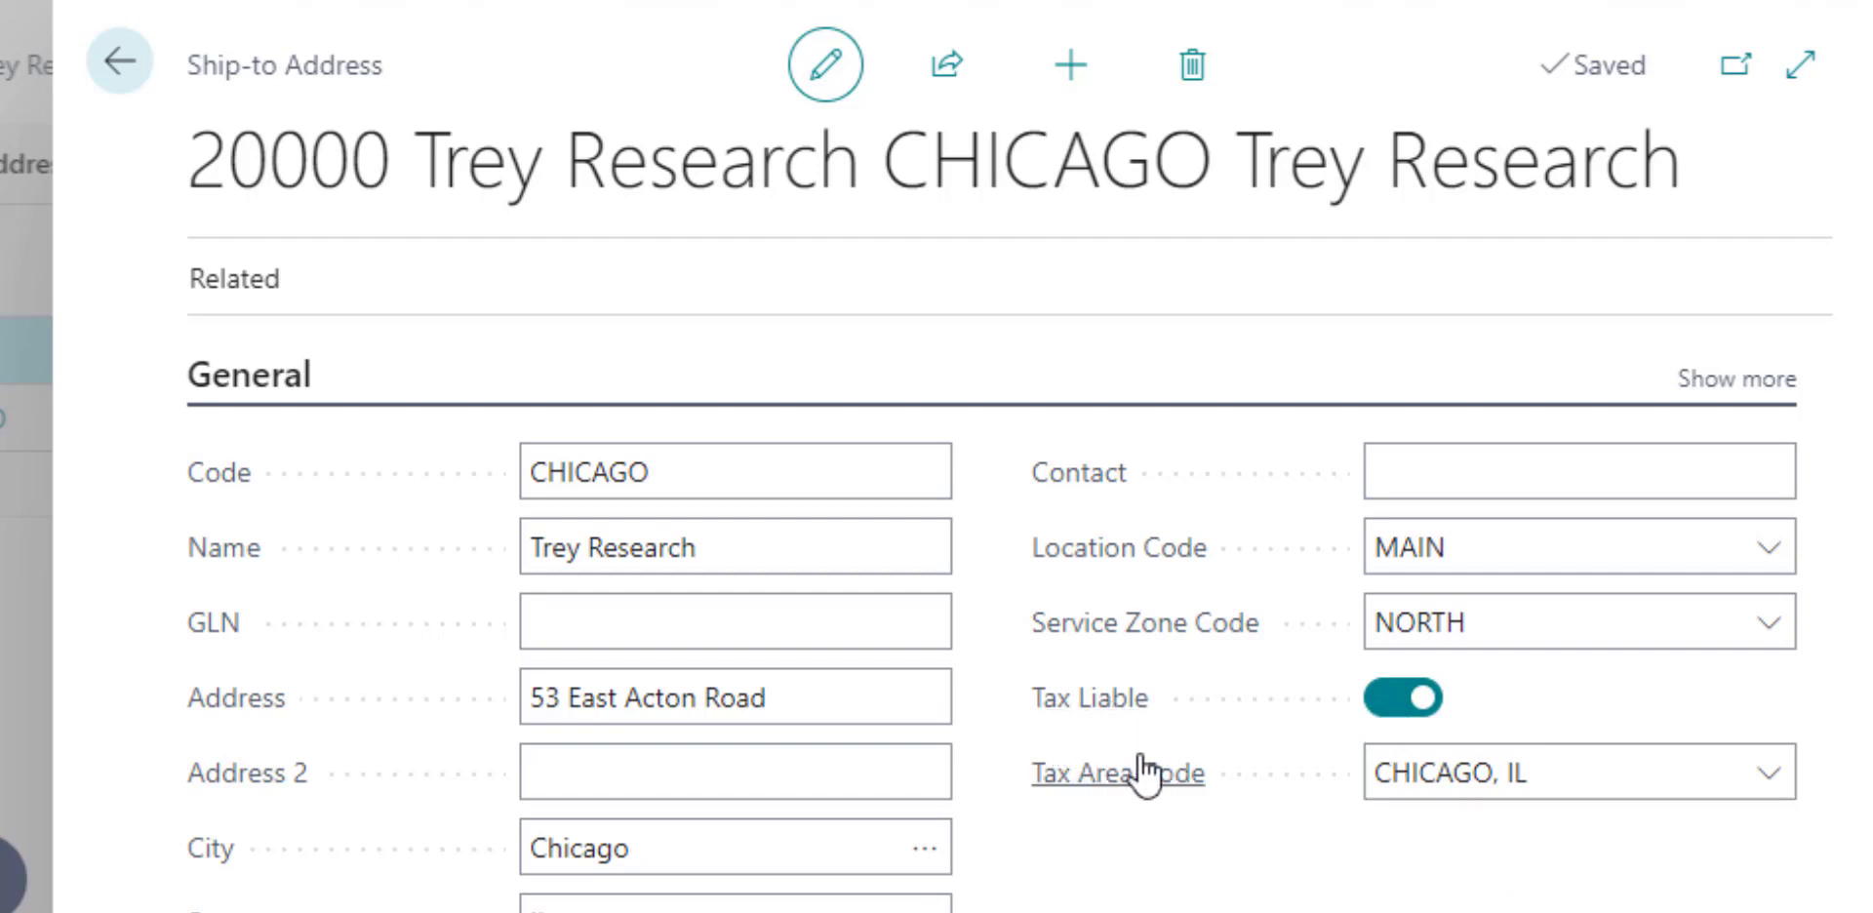
# Examine the Tax Liable and Tax Area Code settings on the MIAMI ship-to address, then leave the customer's records for the role center
pyautogui.hotkey('ctrl', 'pagedown')
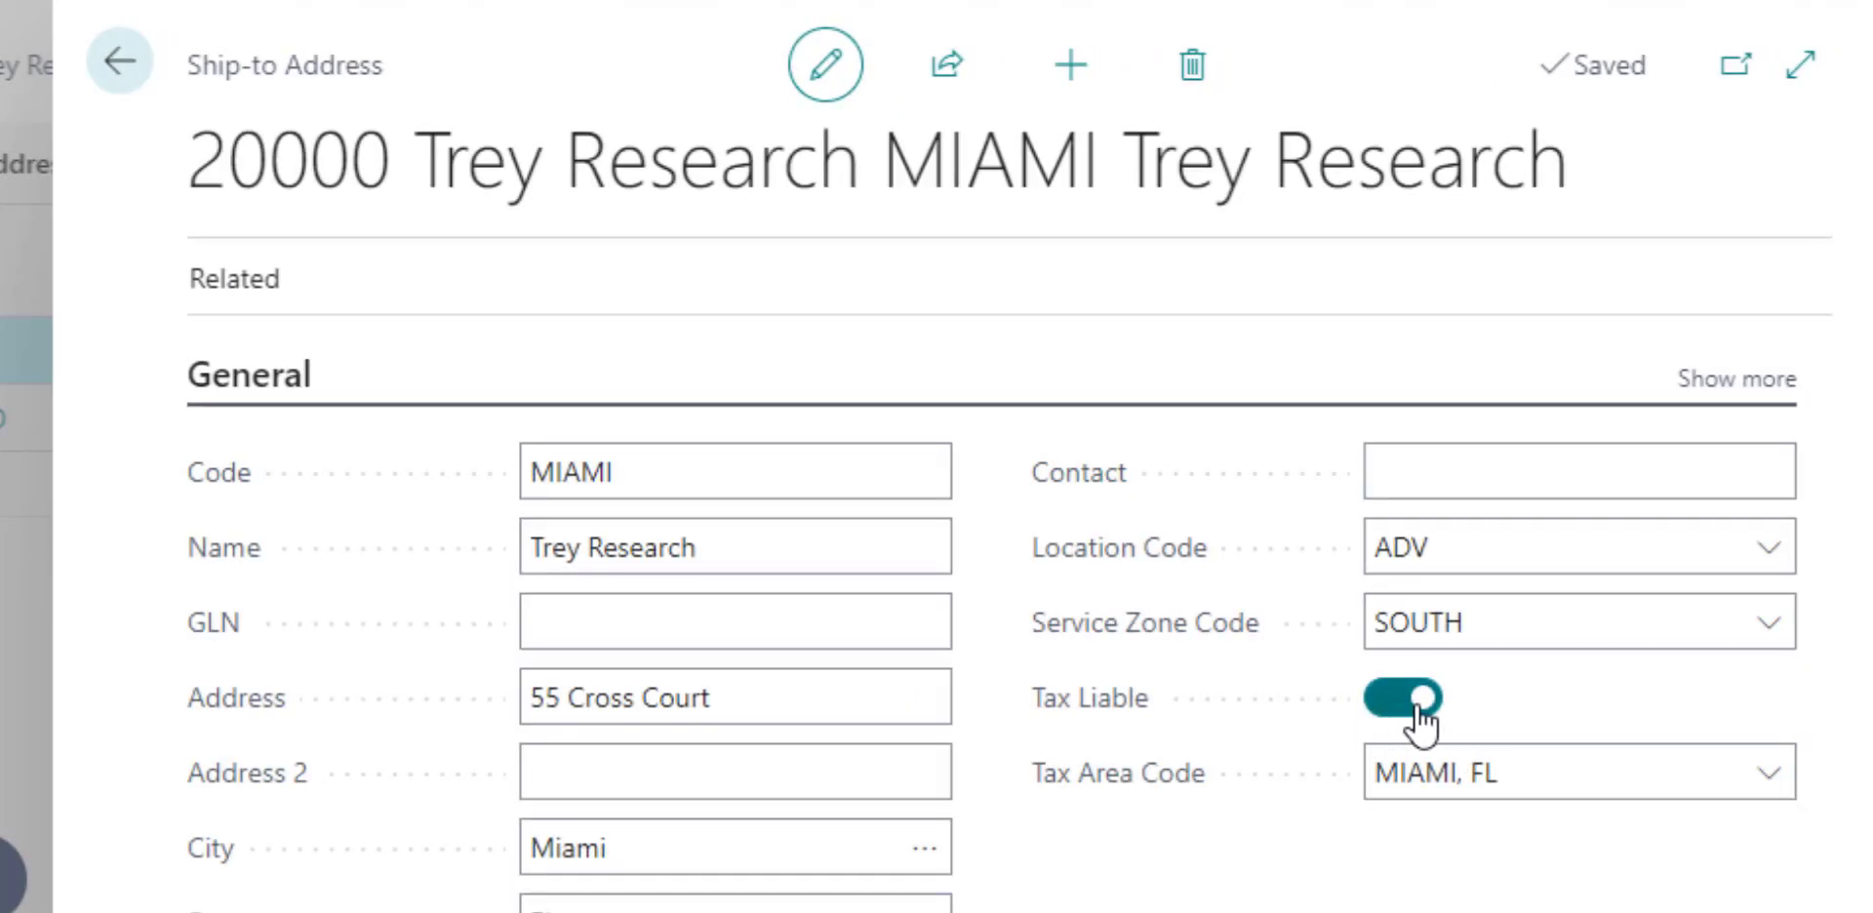
pyautogui.click(1405, 790)
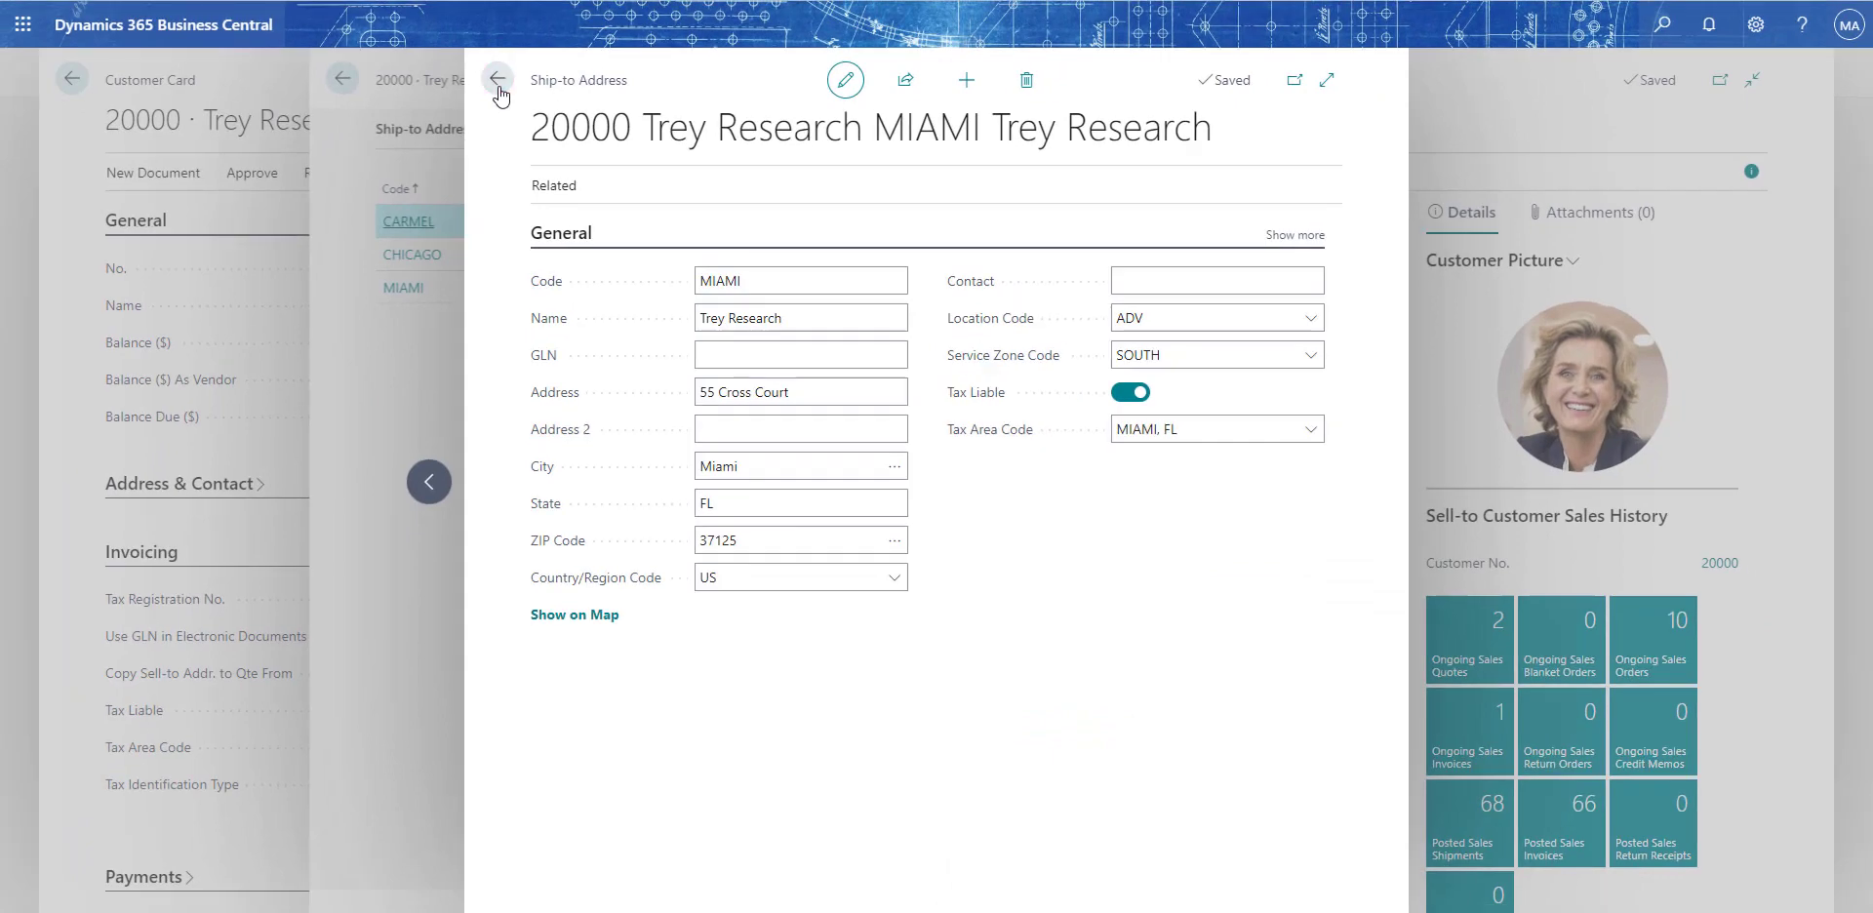
pyautogui.click(173, 63)
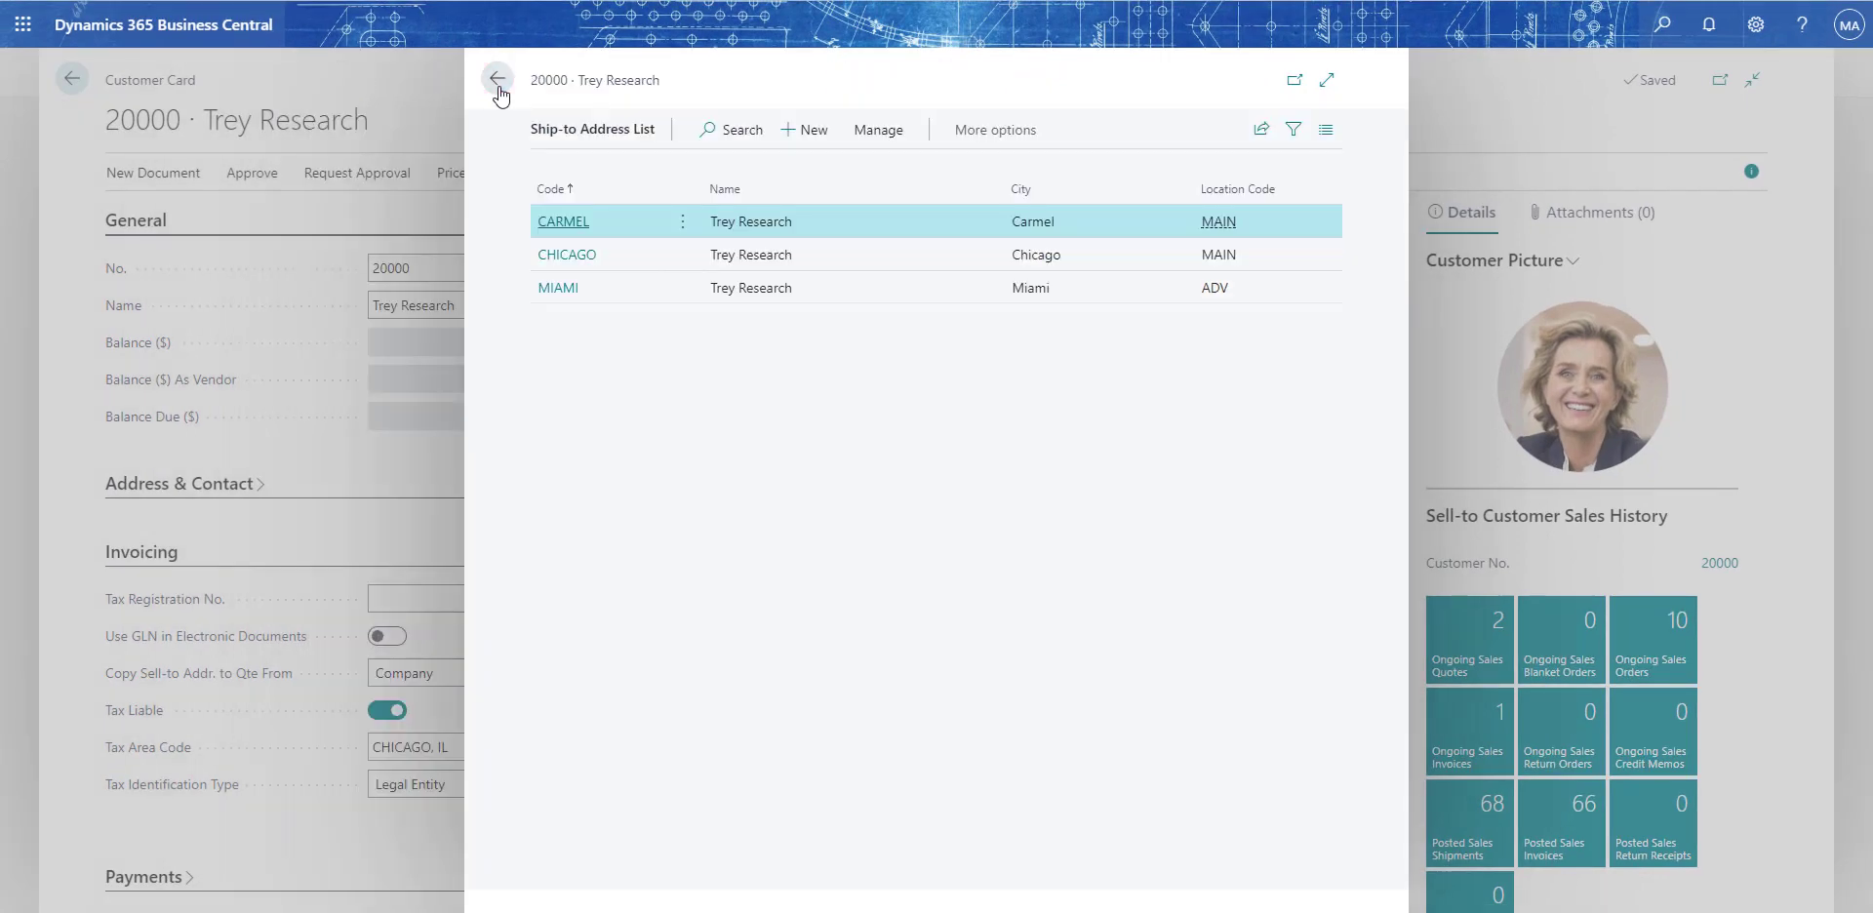
pyautogui.click(498, 78)
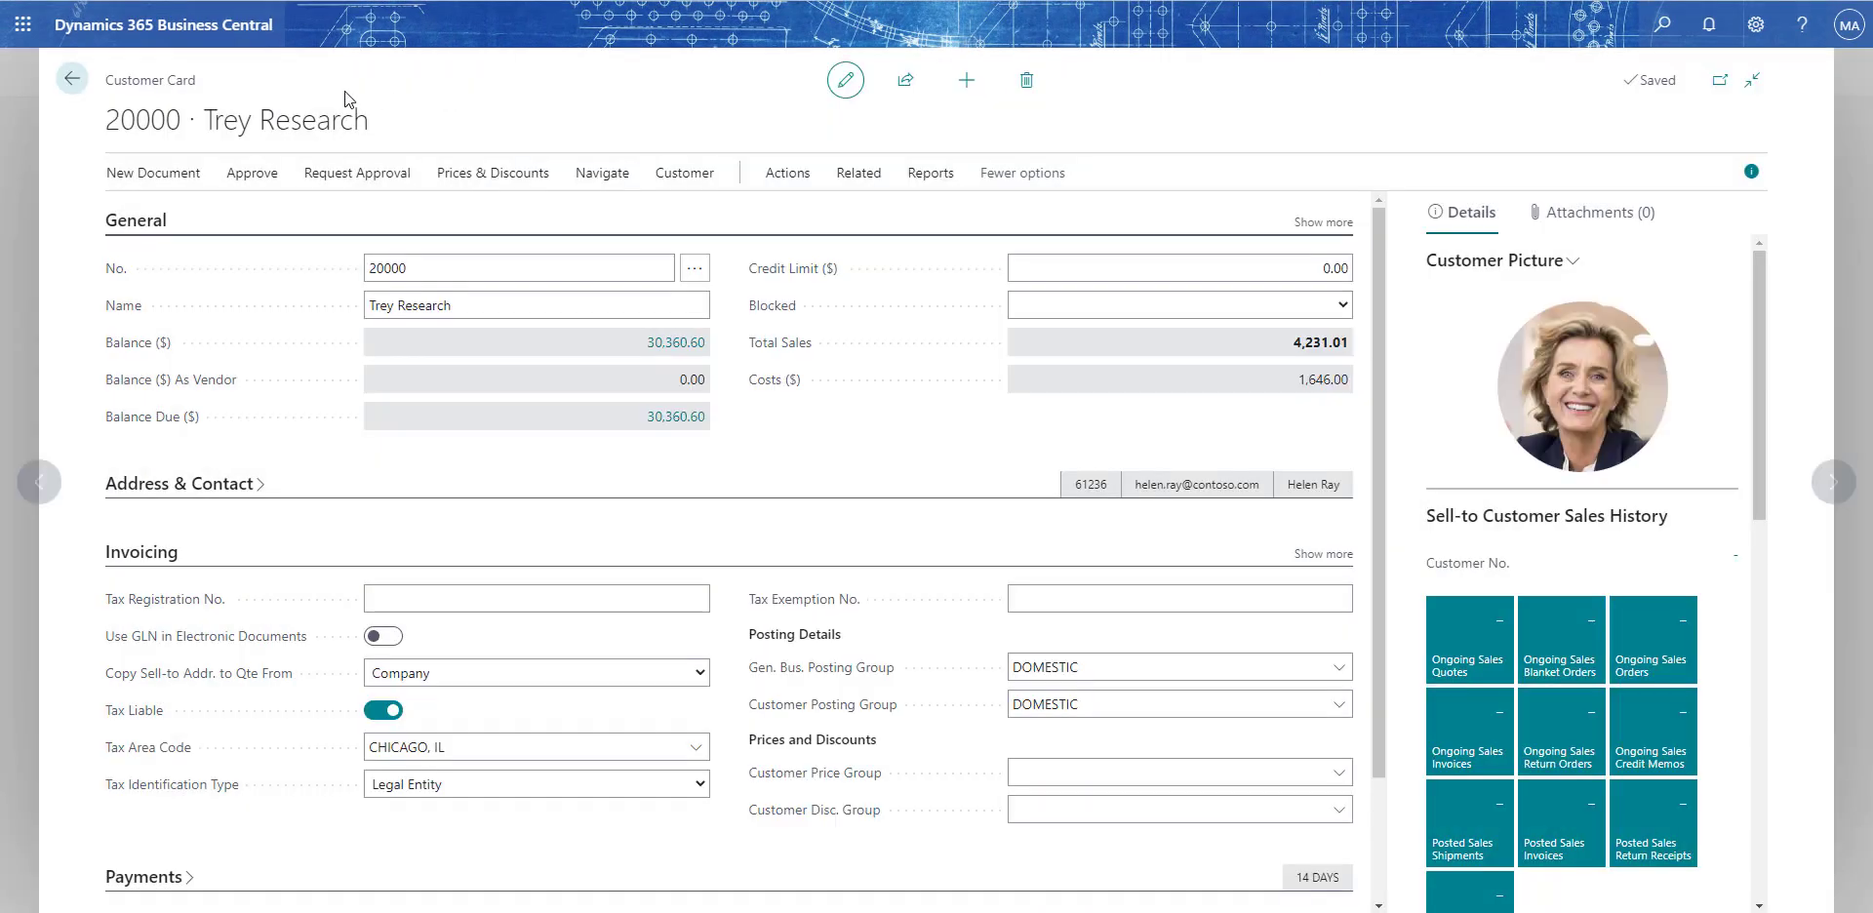
pyautogui.click(72, 86)
pyautogui.click(254, 78)
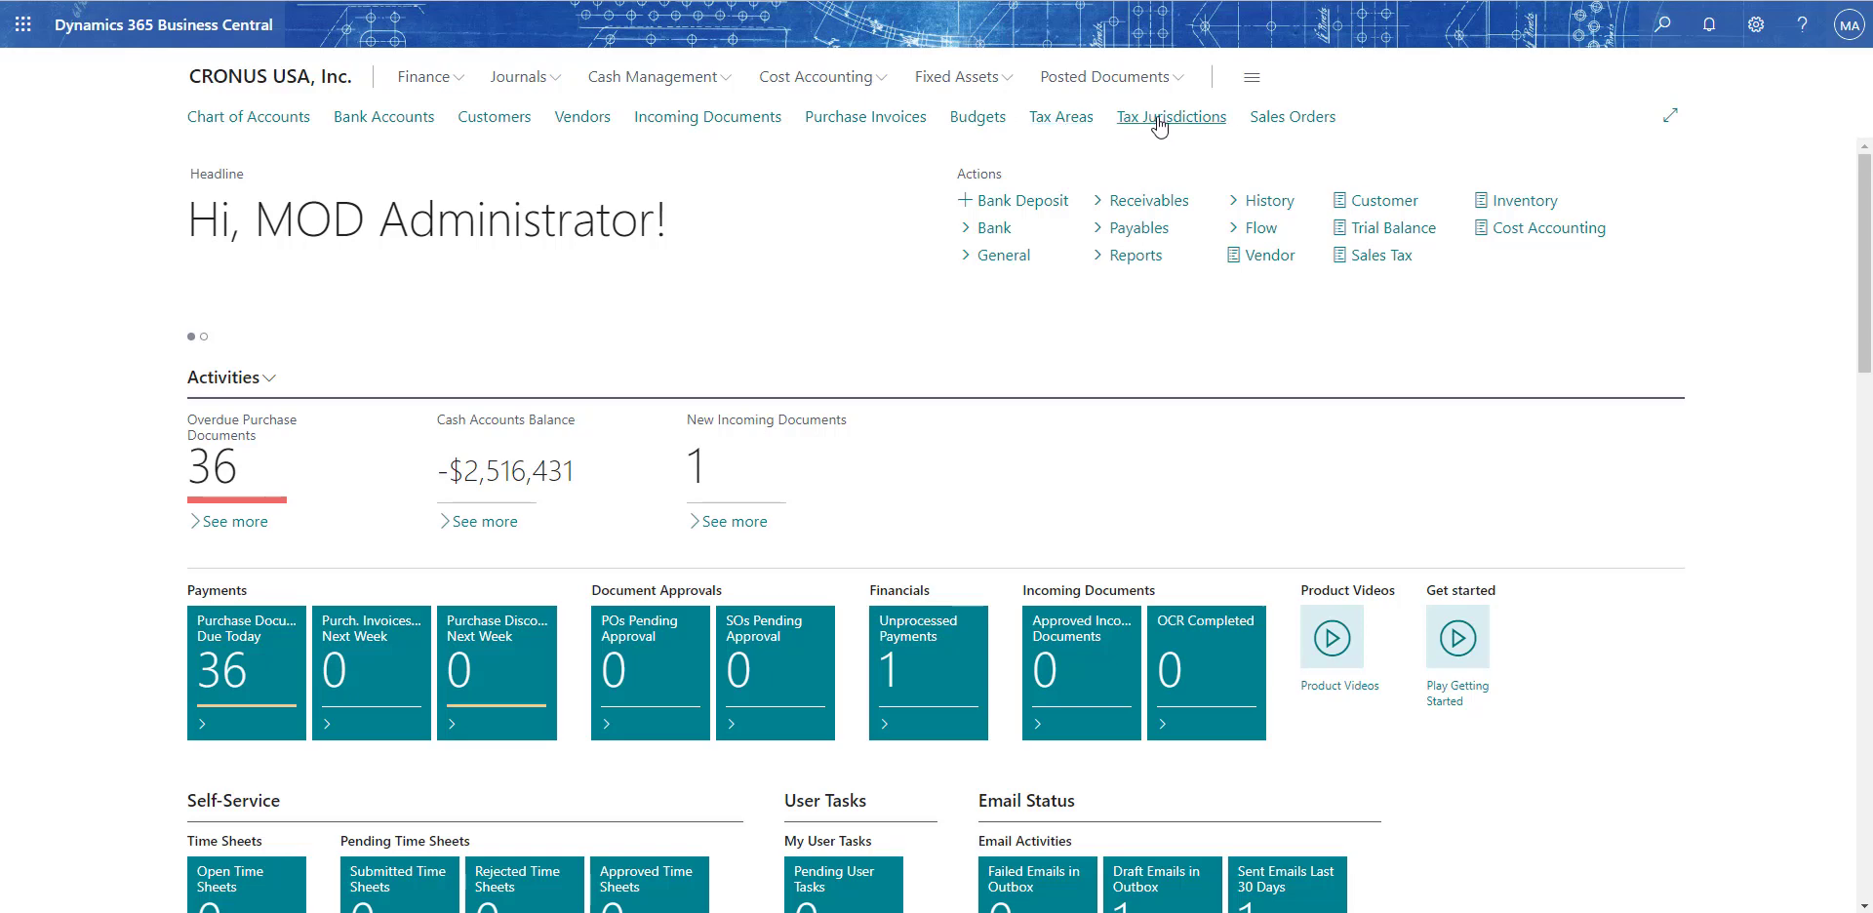
# Open the list of tax areas, examine the jurisdiction lines of the MIAMI, FL tax area, then close its card
pyautogui.click(1058, 128)
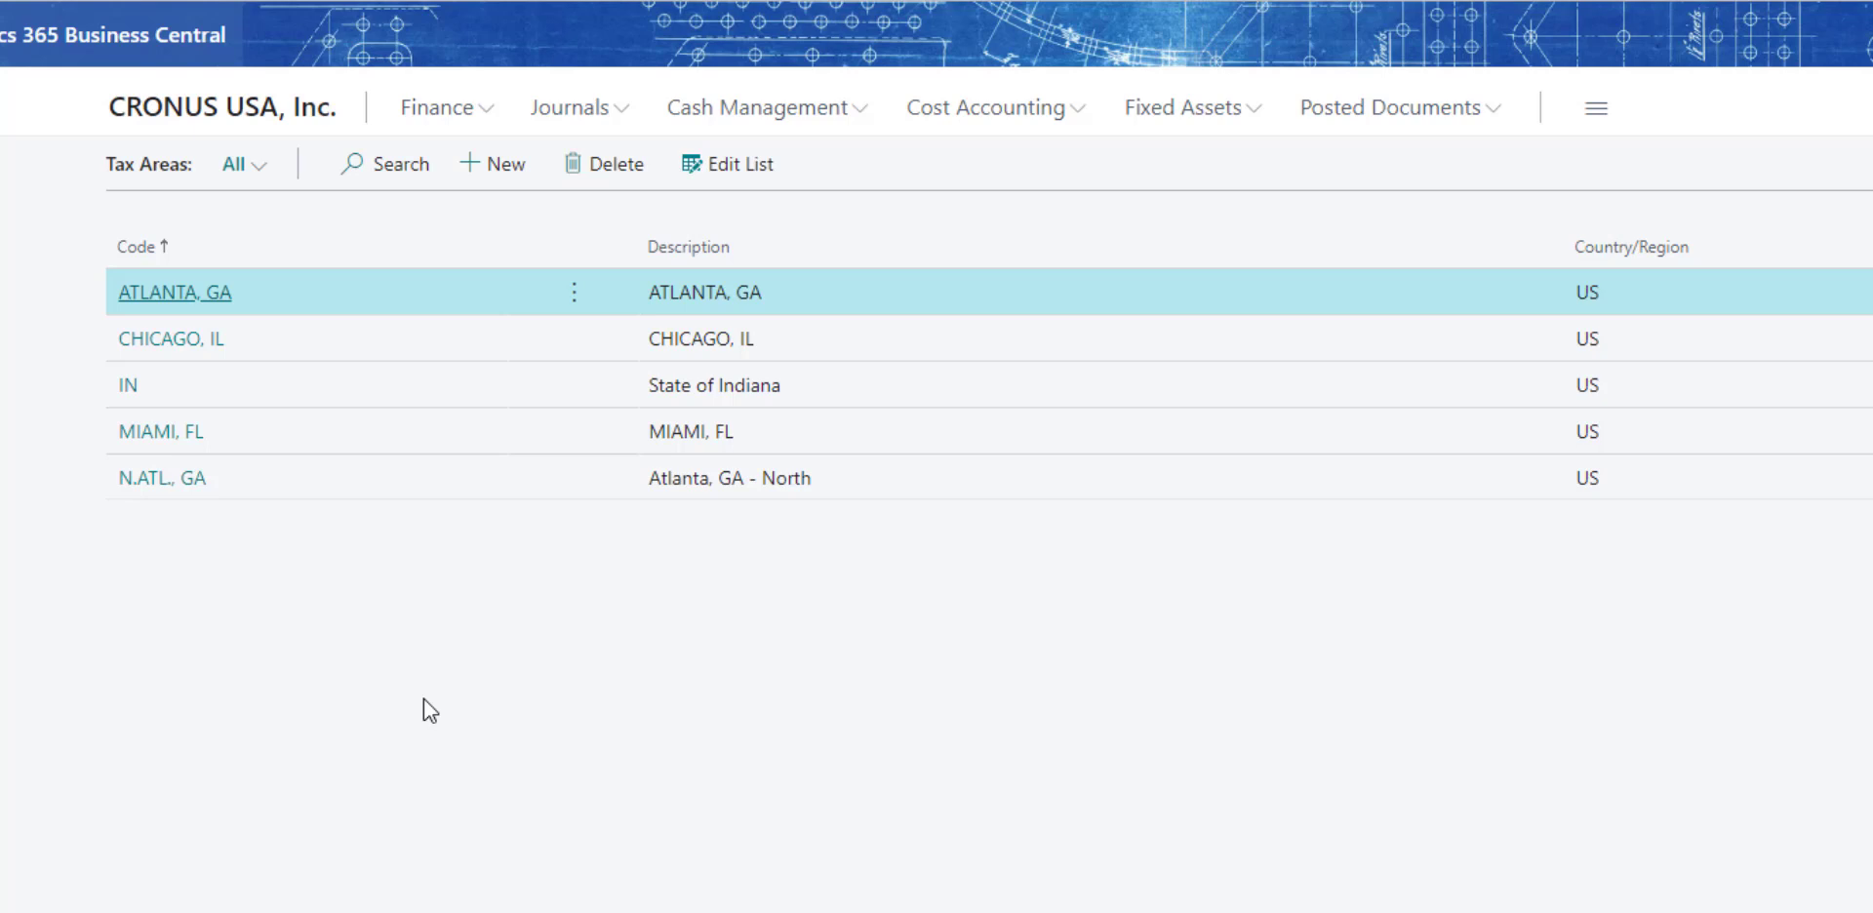
pyautogui.click(176, 434)
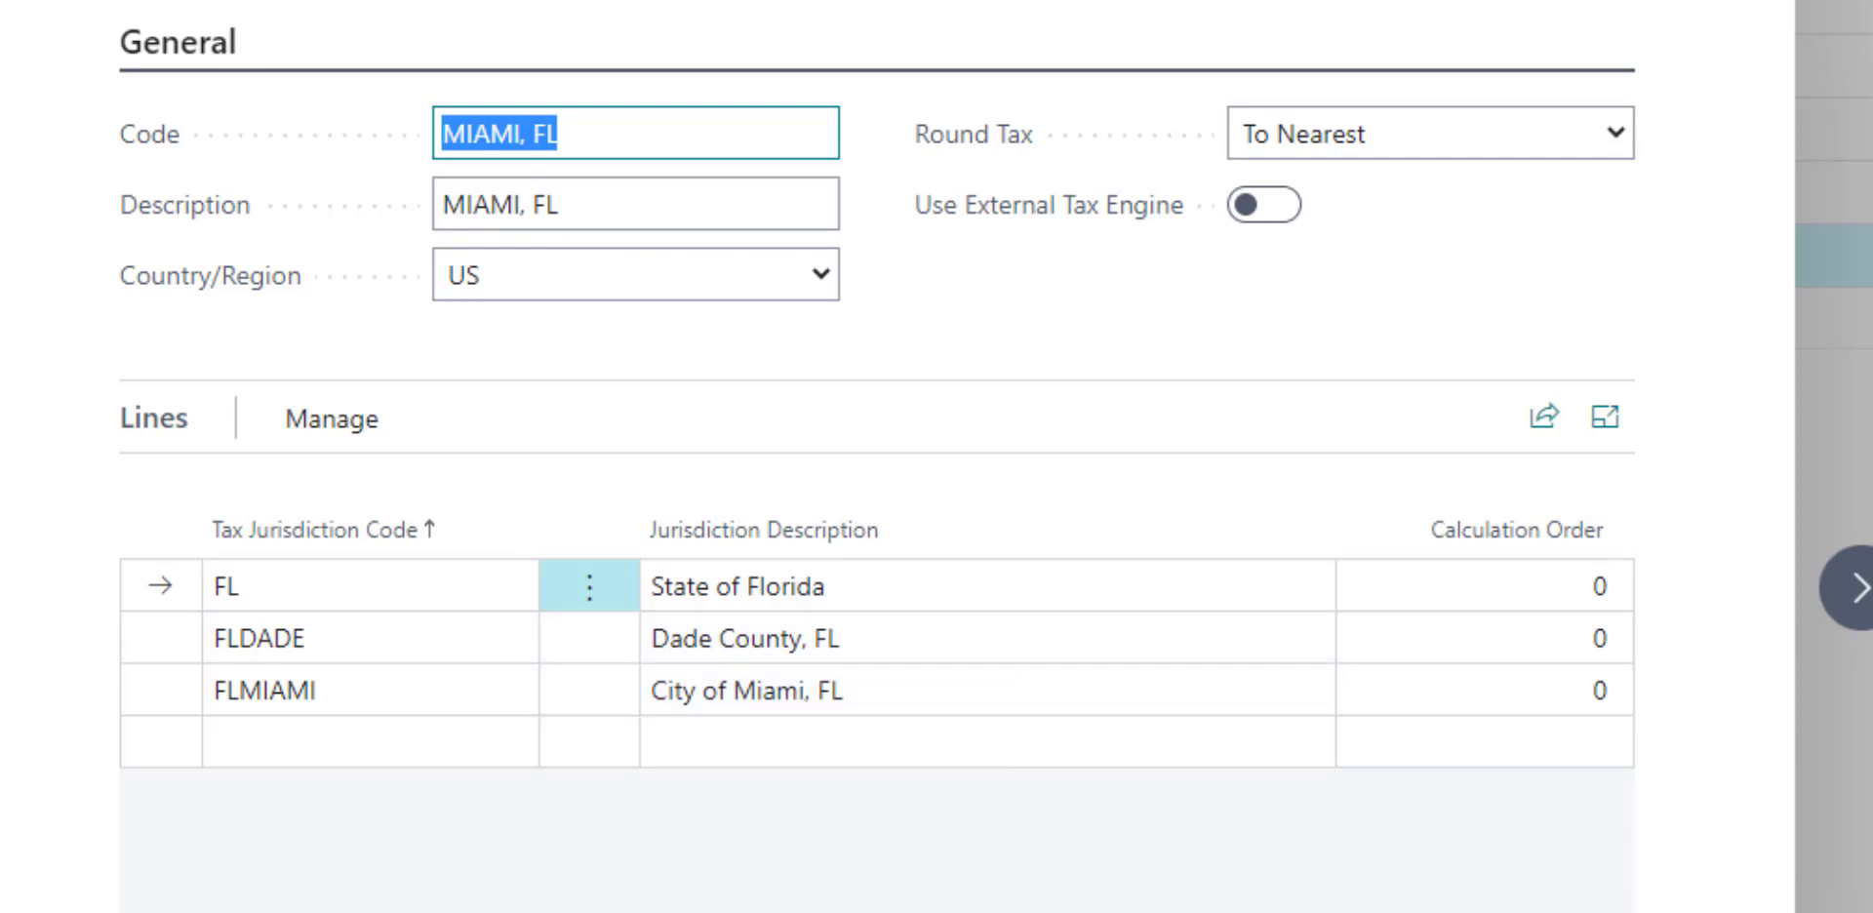
pyautogui.press('Escape')
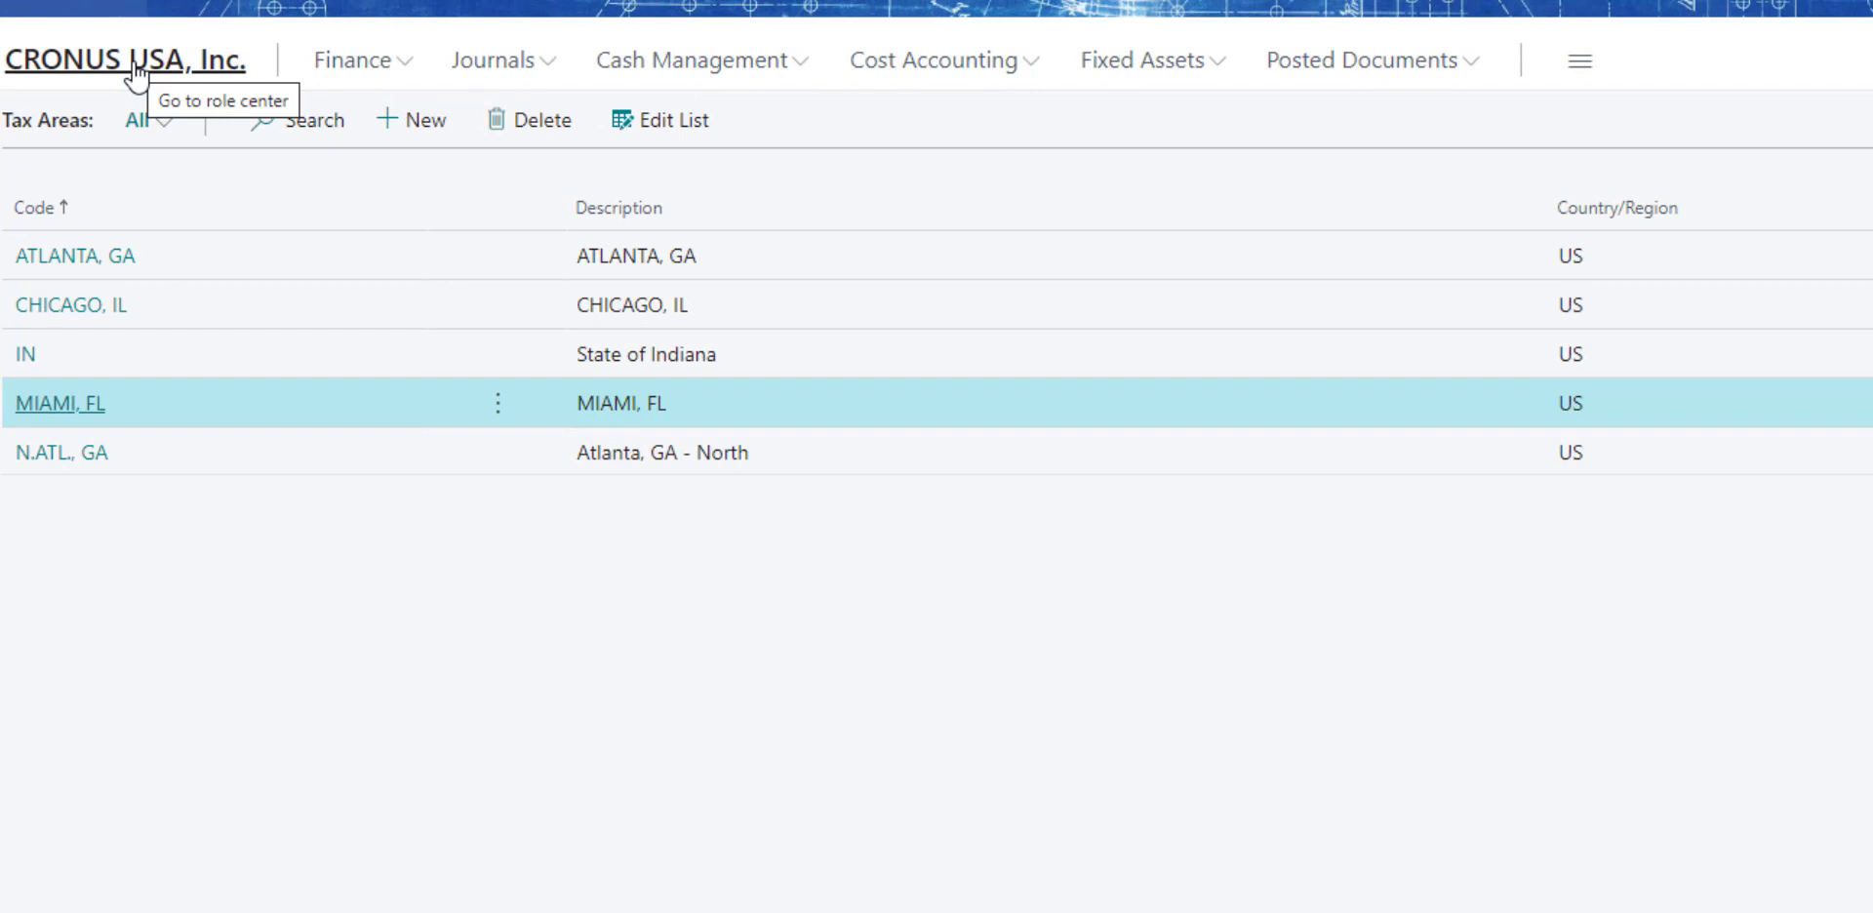
# Open the list of tax jurisdictions and examine the tax details by tax group for FL, State of Florida
pyautogui.click(137, 74)
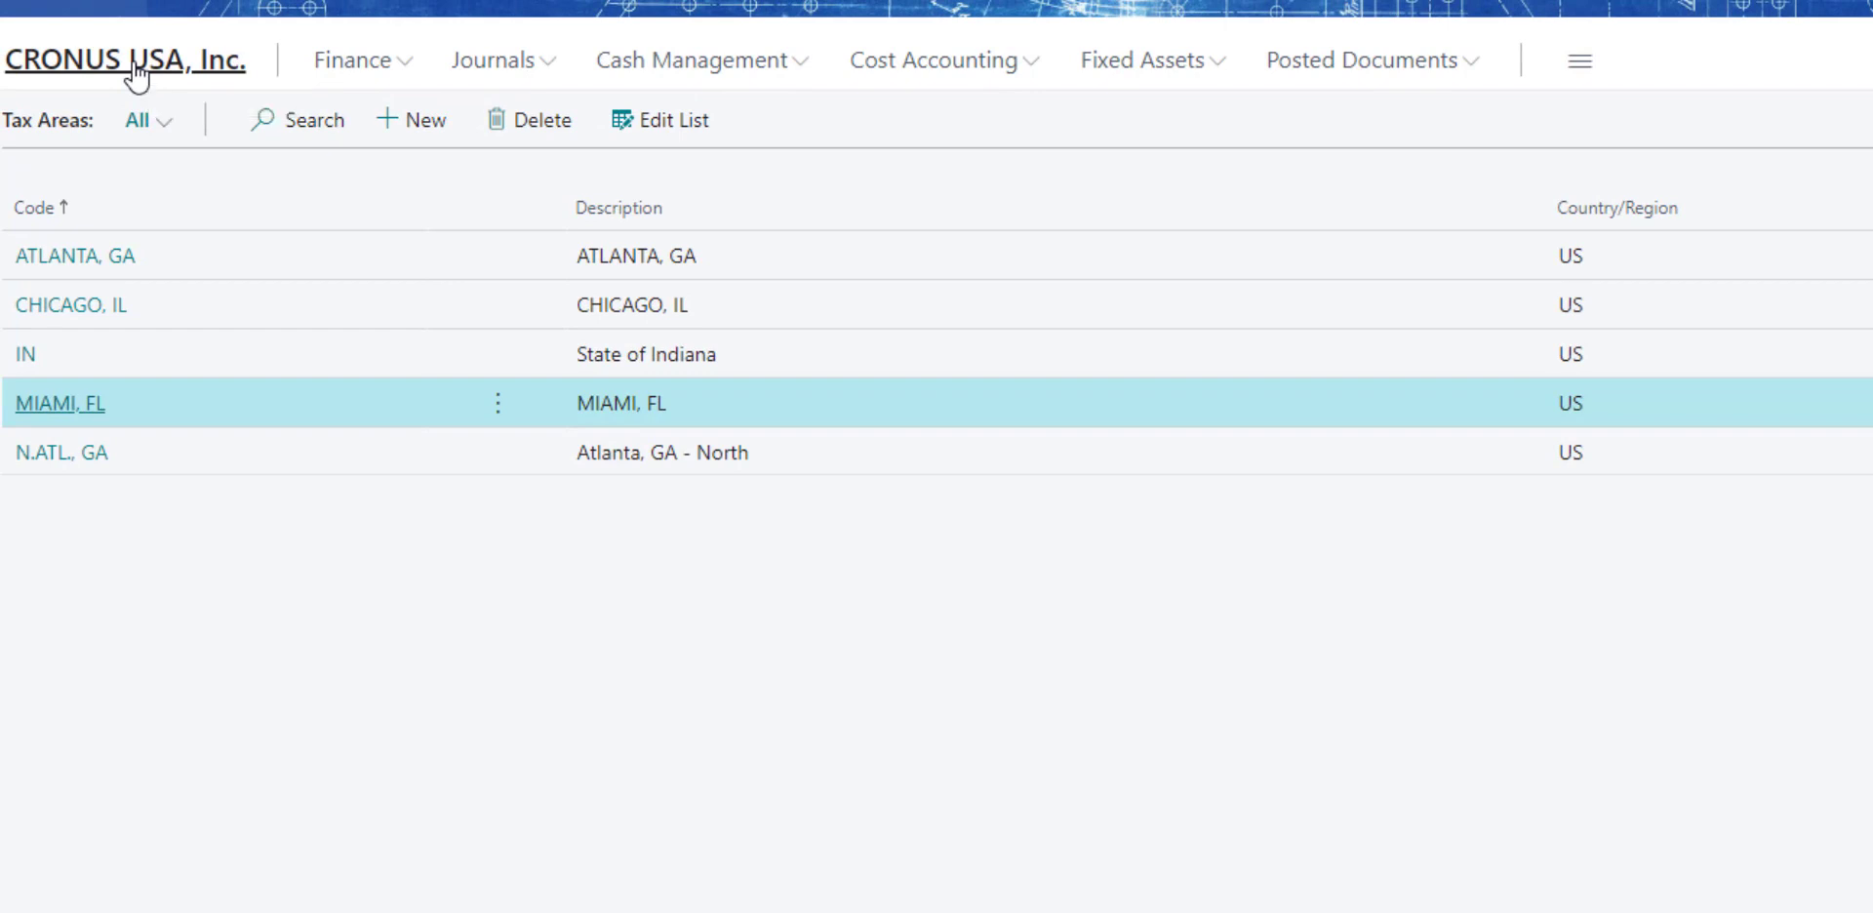
pyautogui.click(1428, 130)
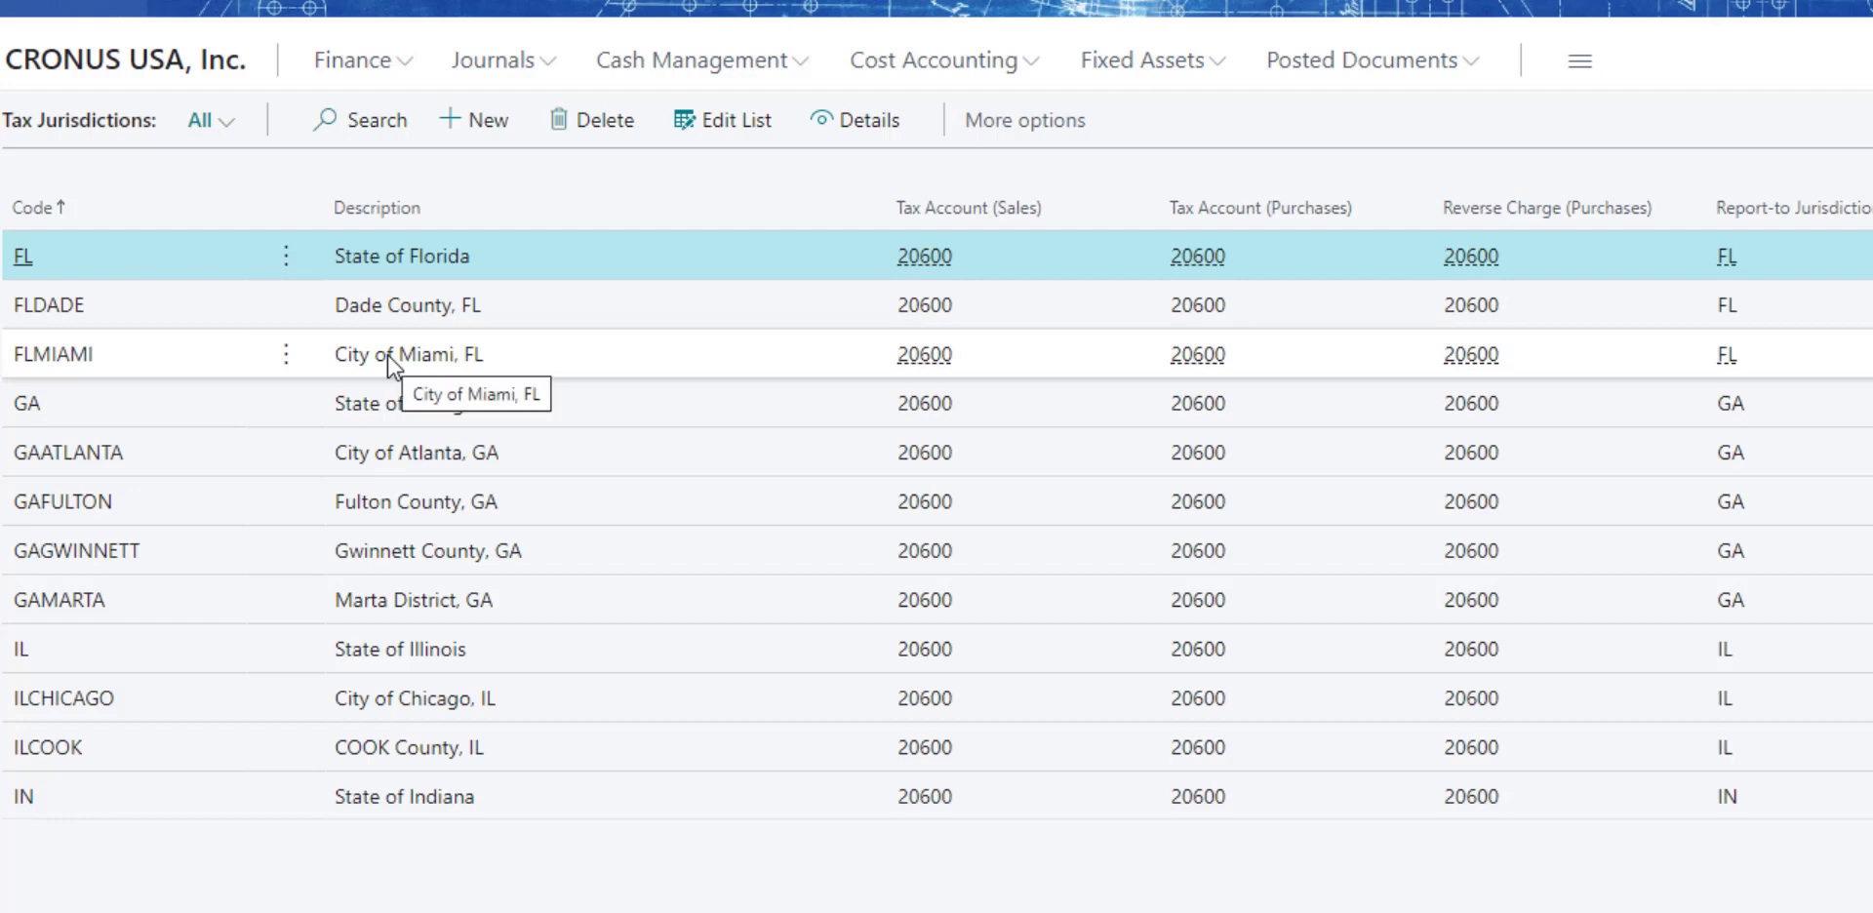
pyautogui.click(875, 130)
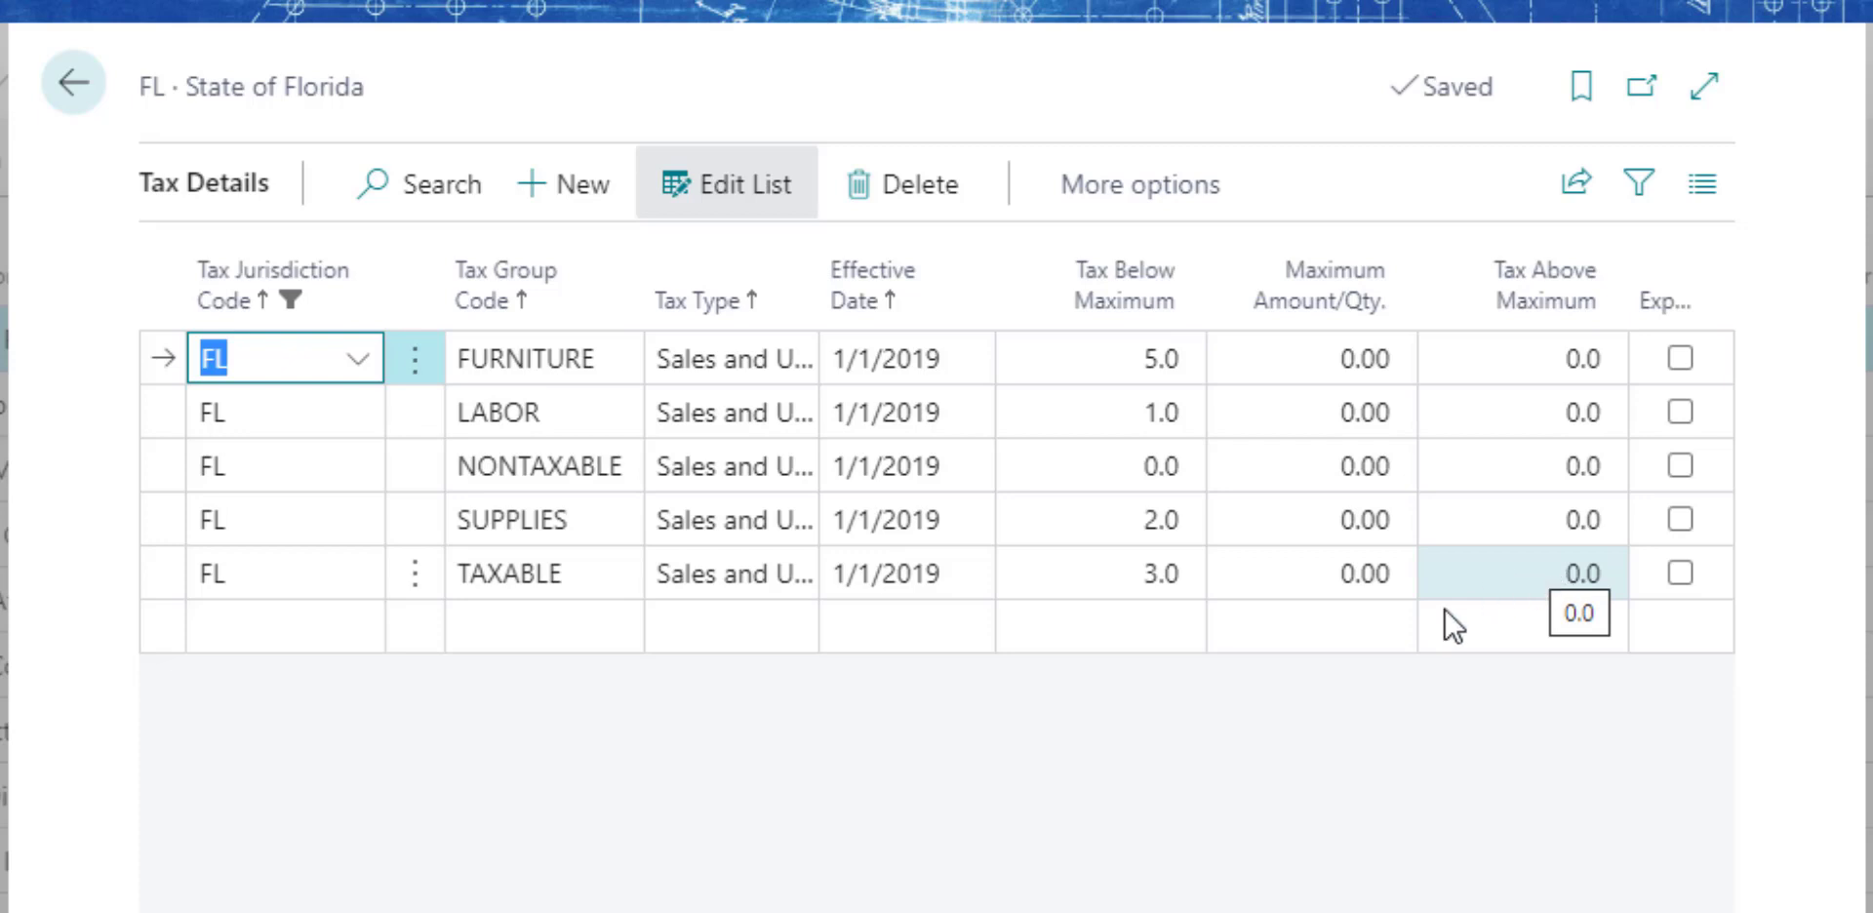
pyautogui.click(76, 90)
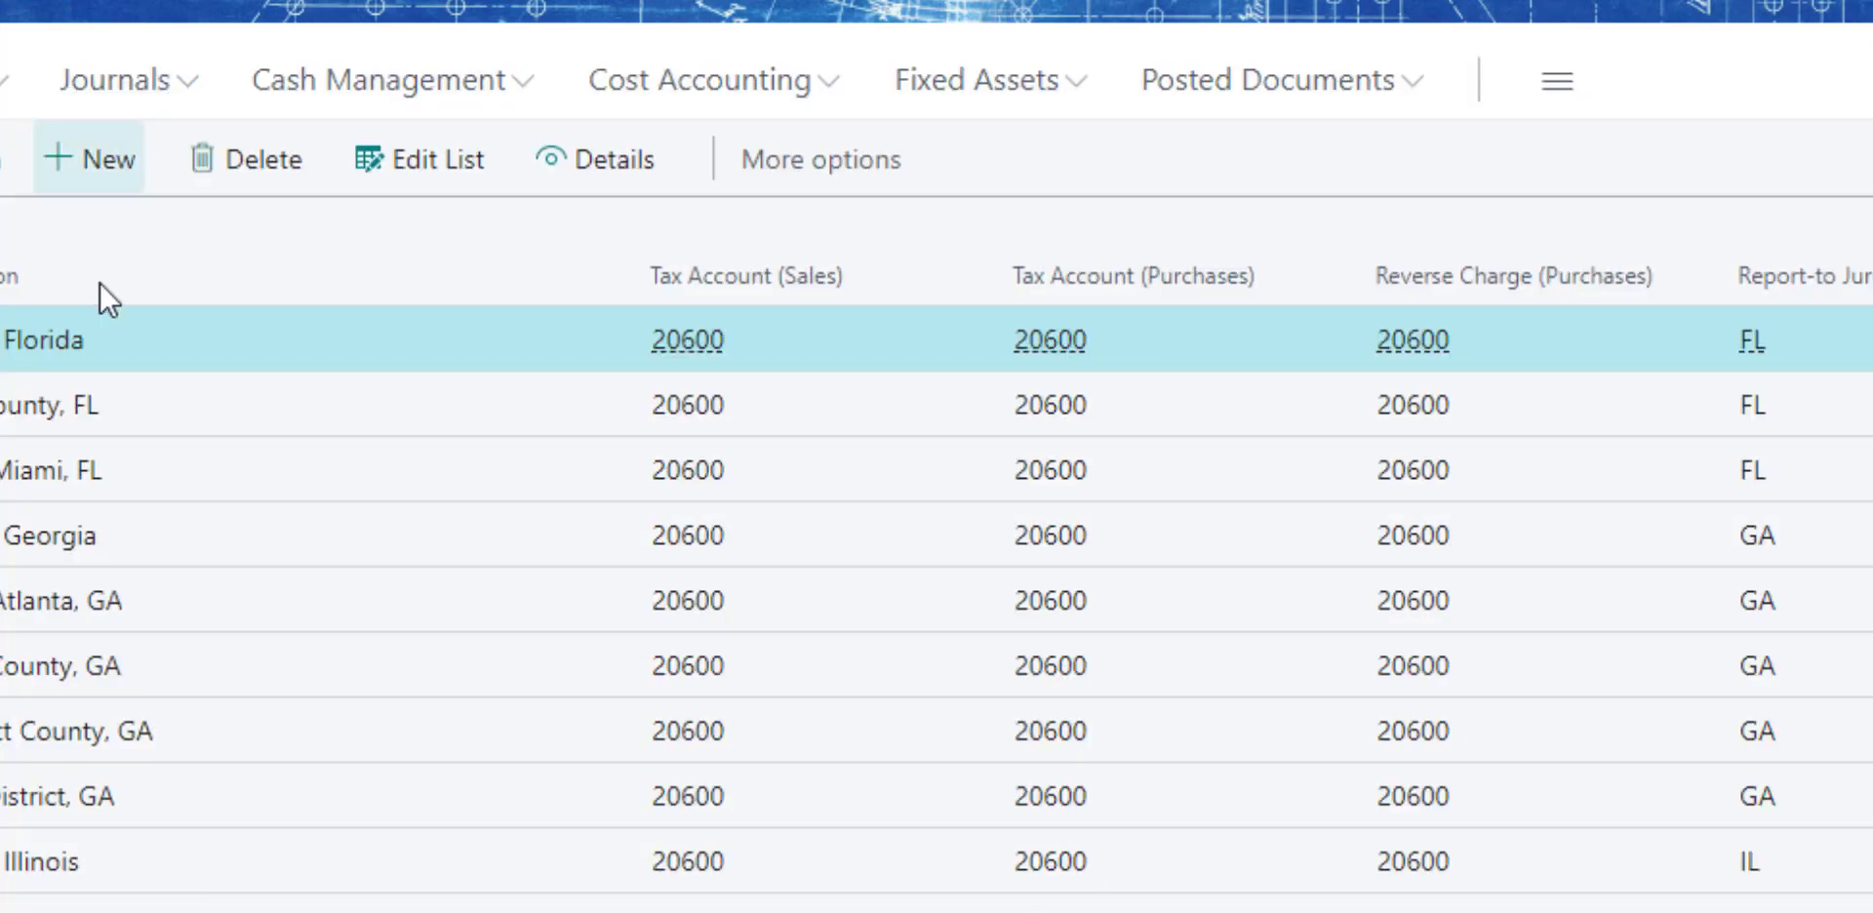
# Examine the tax details of the FLDADE jurisdiction, Dade County, then return to the jurisdiction list
pyautogui.click(4, 414)
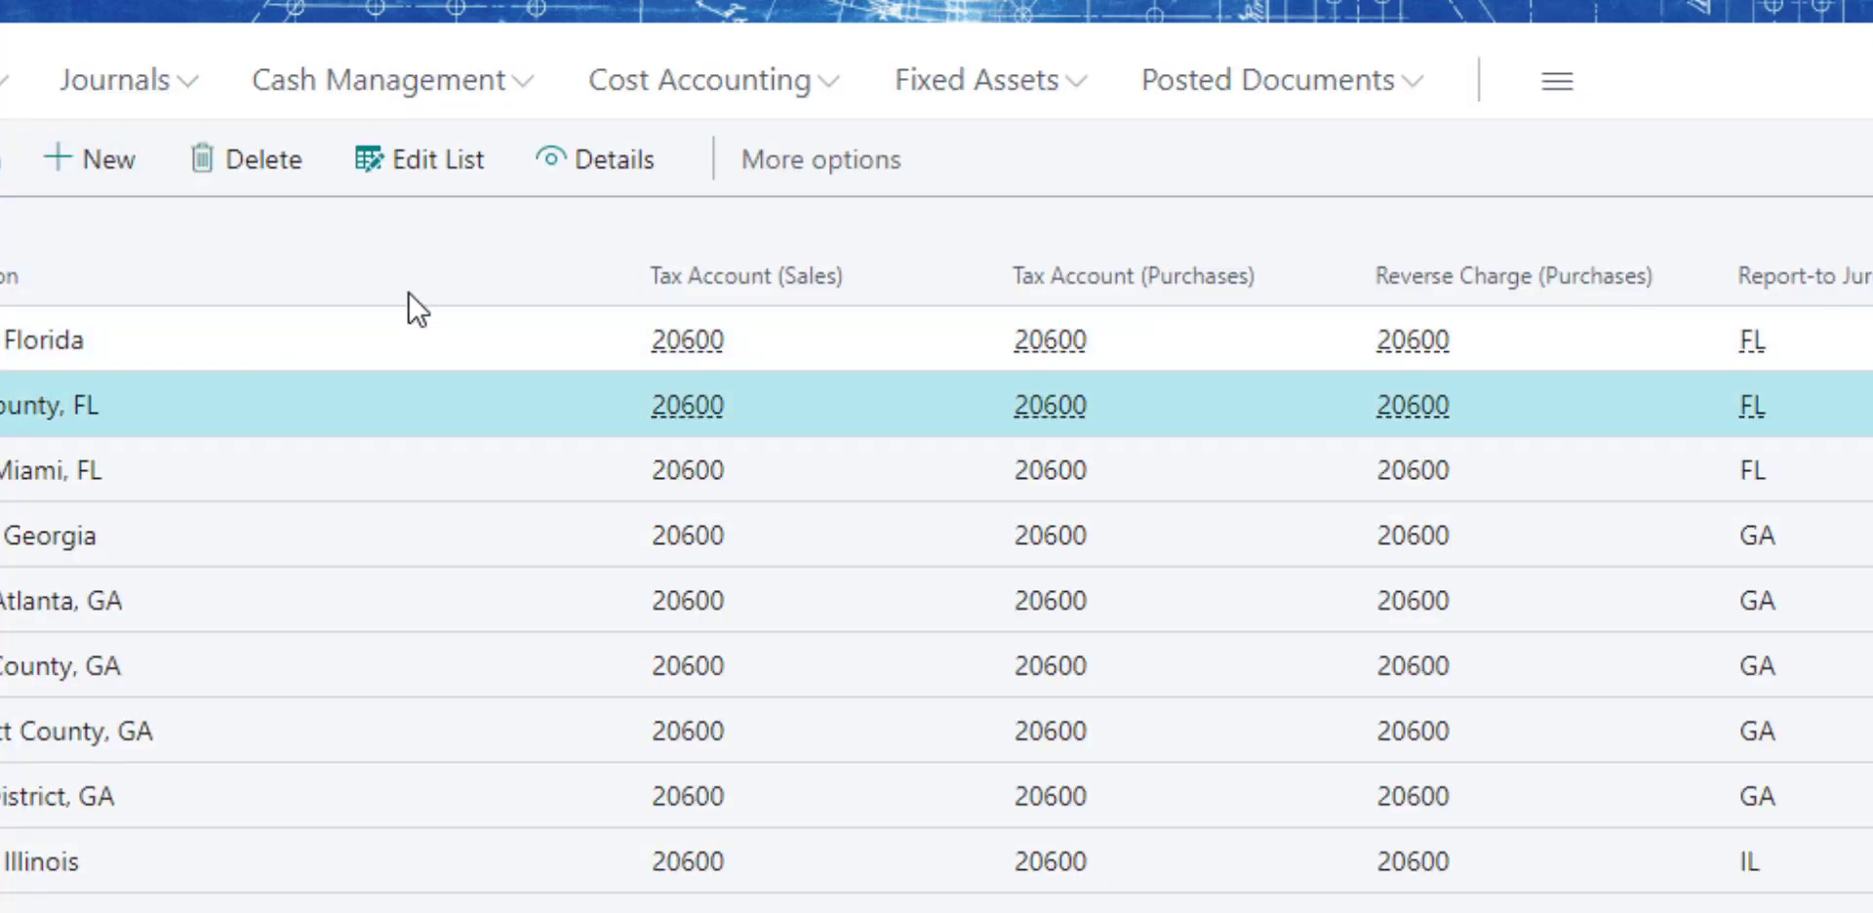
pyautogui.click(597, 177)
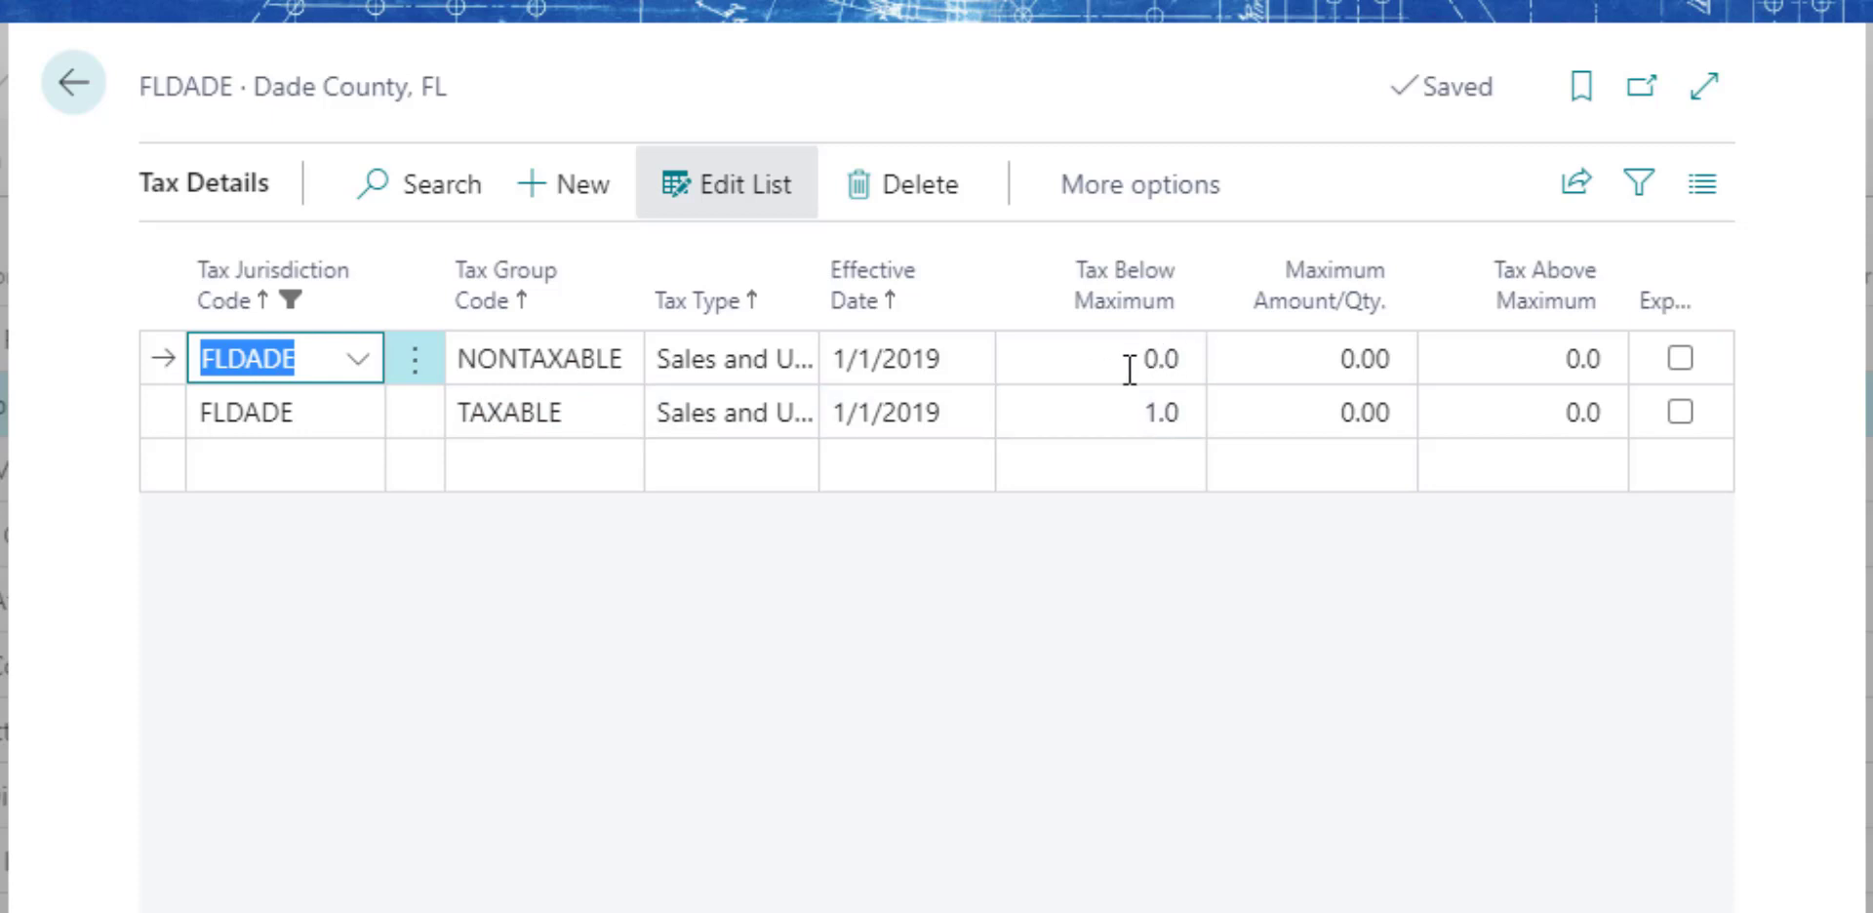
pyautogui.click(92, 102)
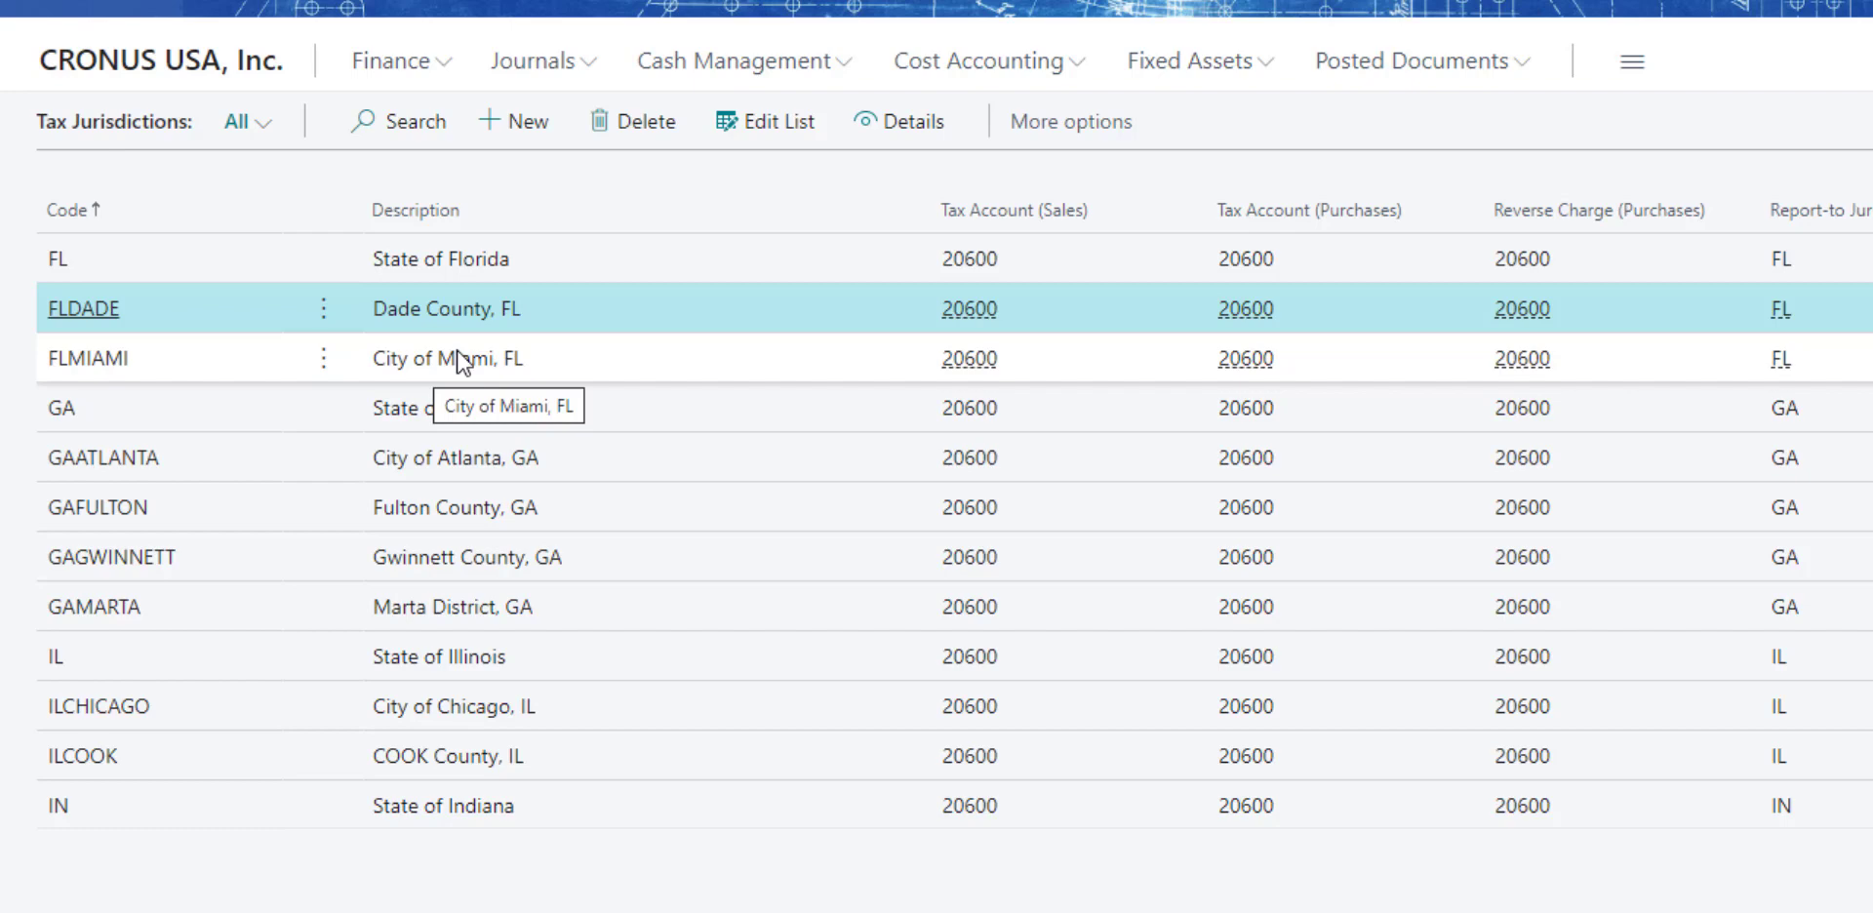
# Reopen the list of tax areas, examine the Use External Tax Engine setting, then return to the role center
pyautogui.click(129, 80)
pyautogui.click(1313, 123)
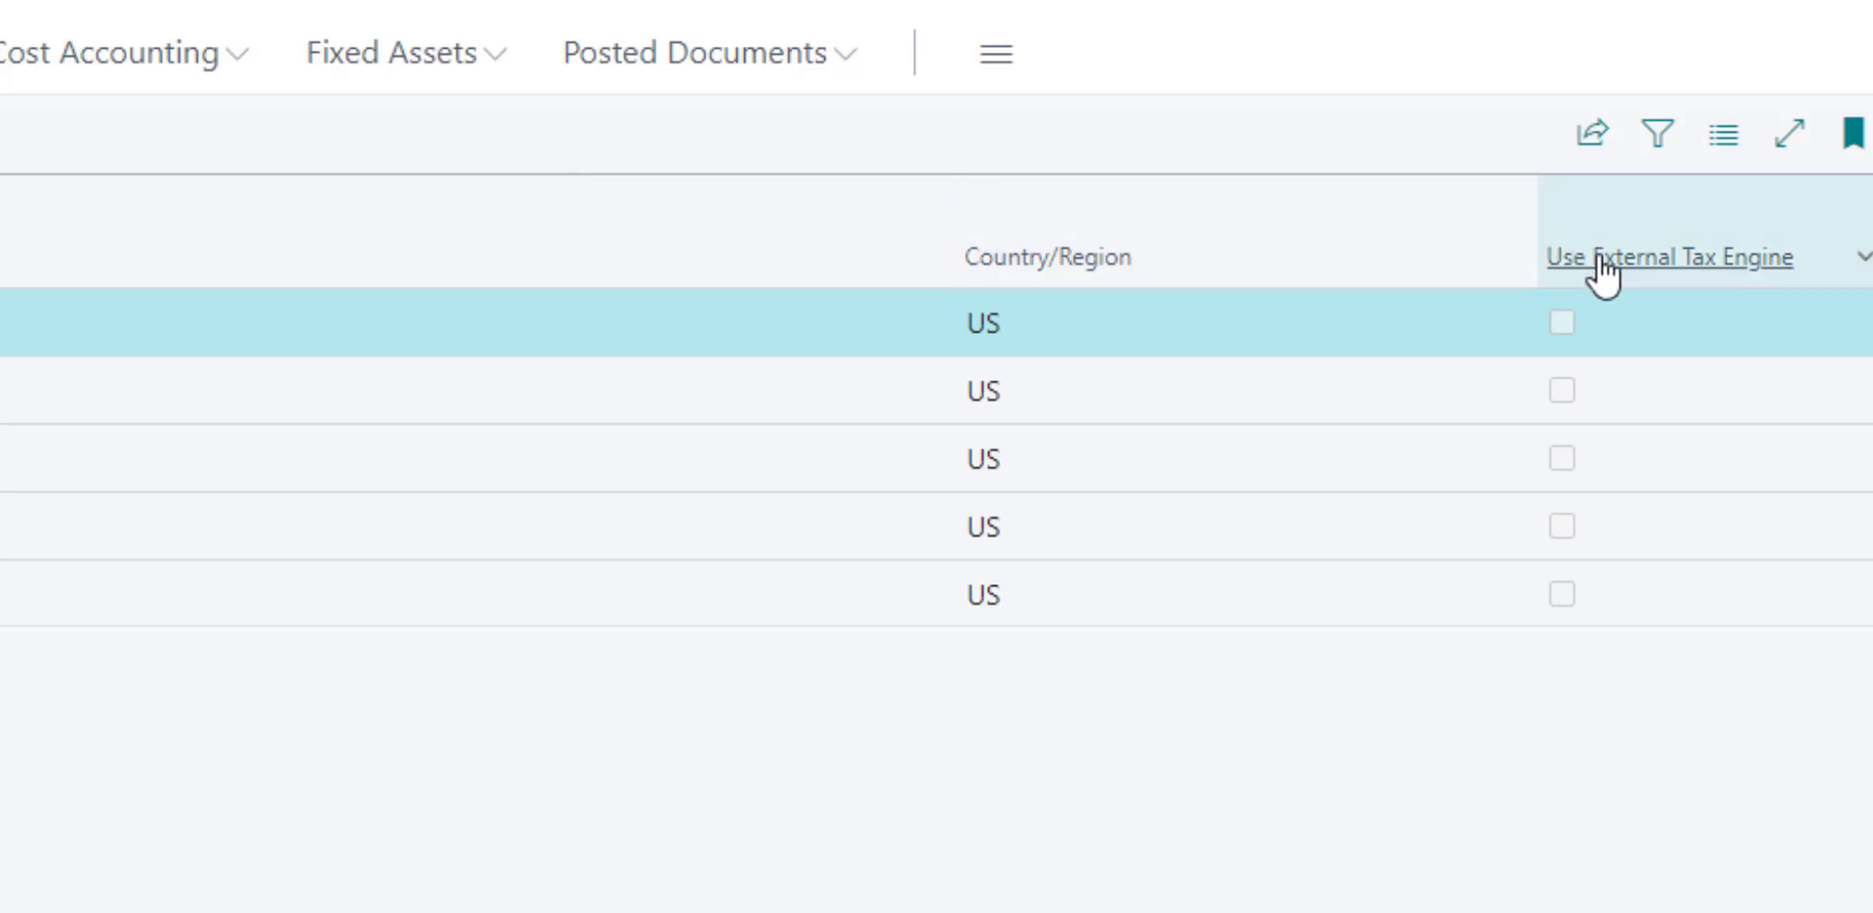
pyautogui.moveTo(1654, 270)
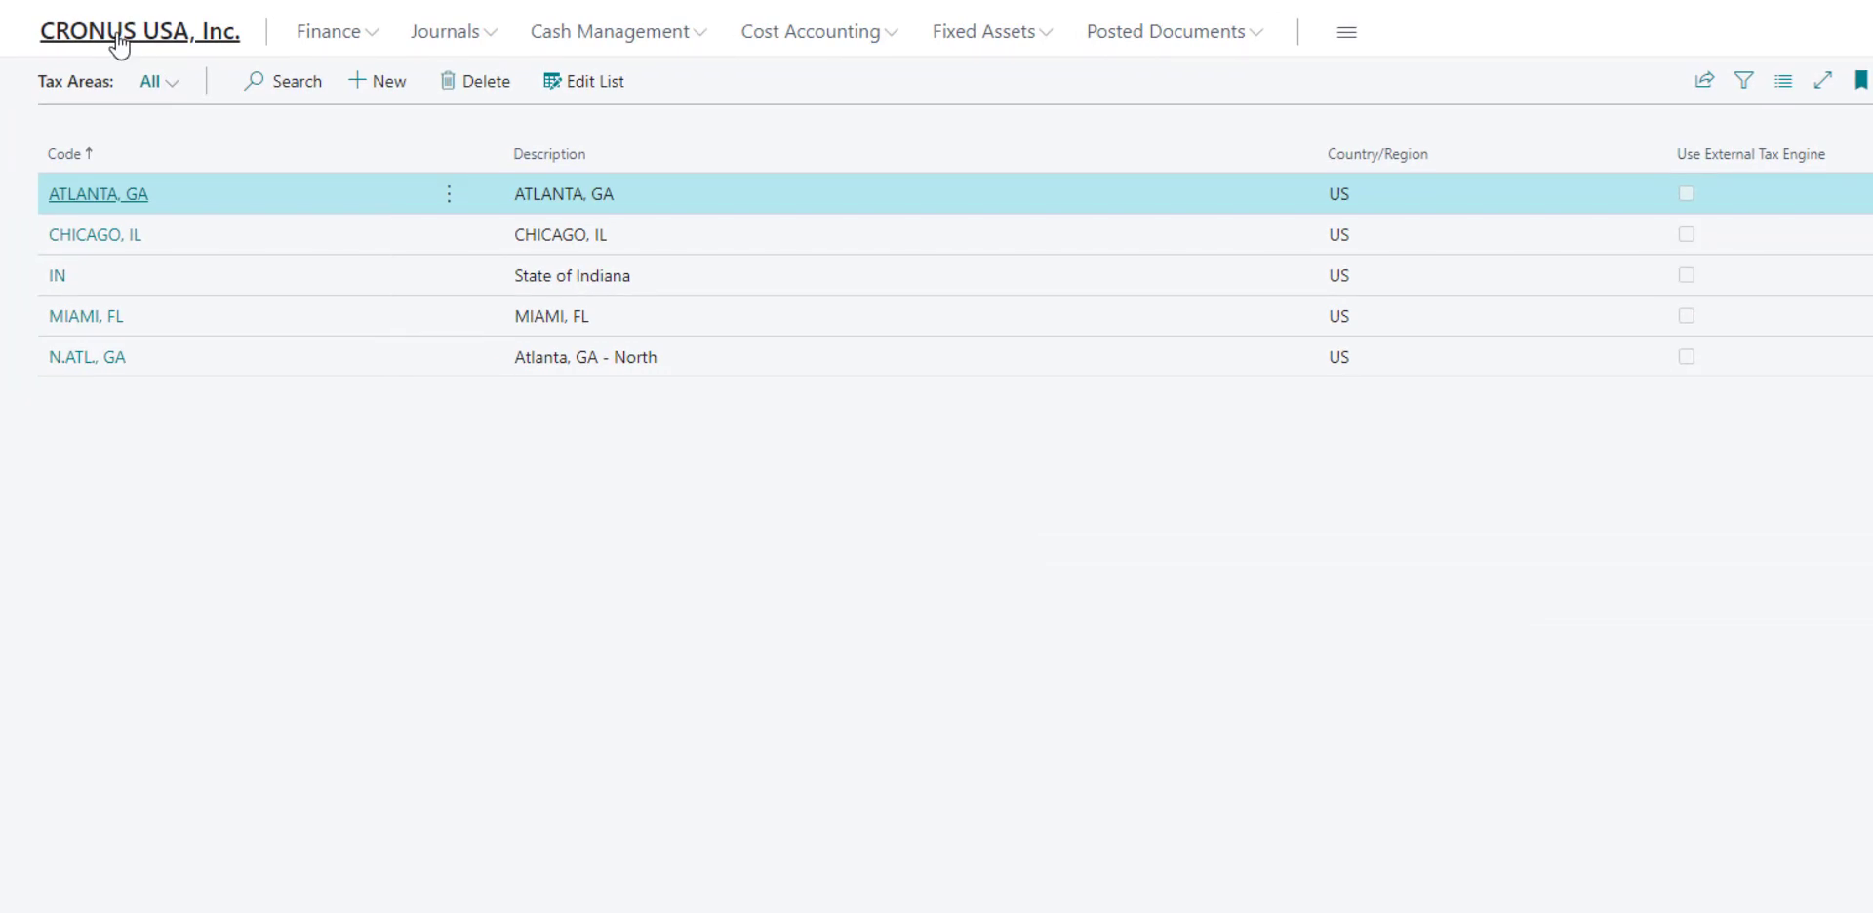
pyautogui.click(120, 40)
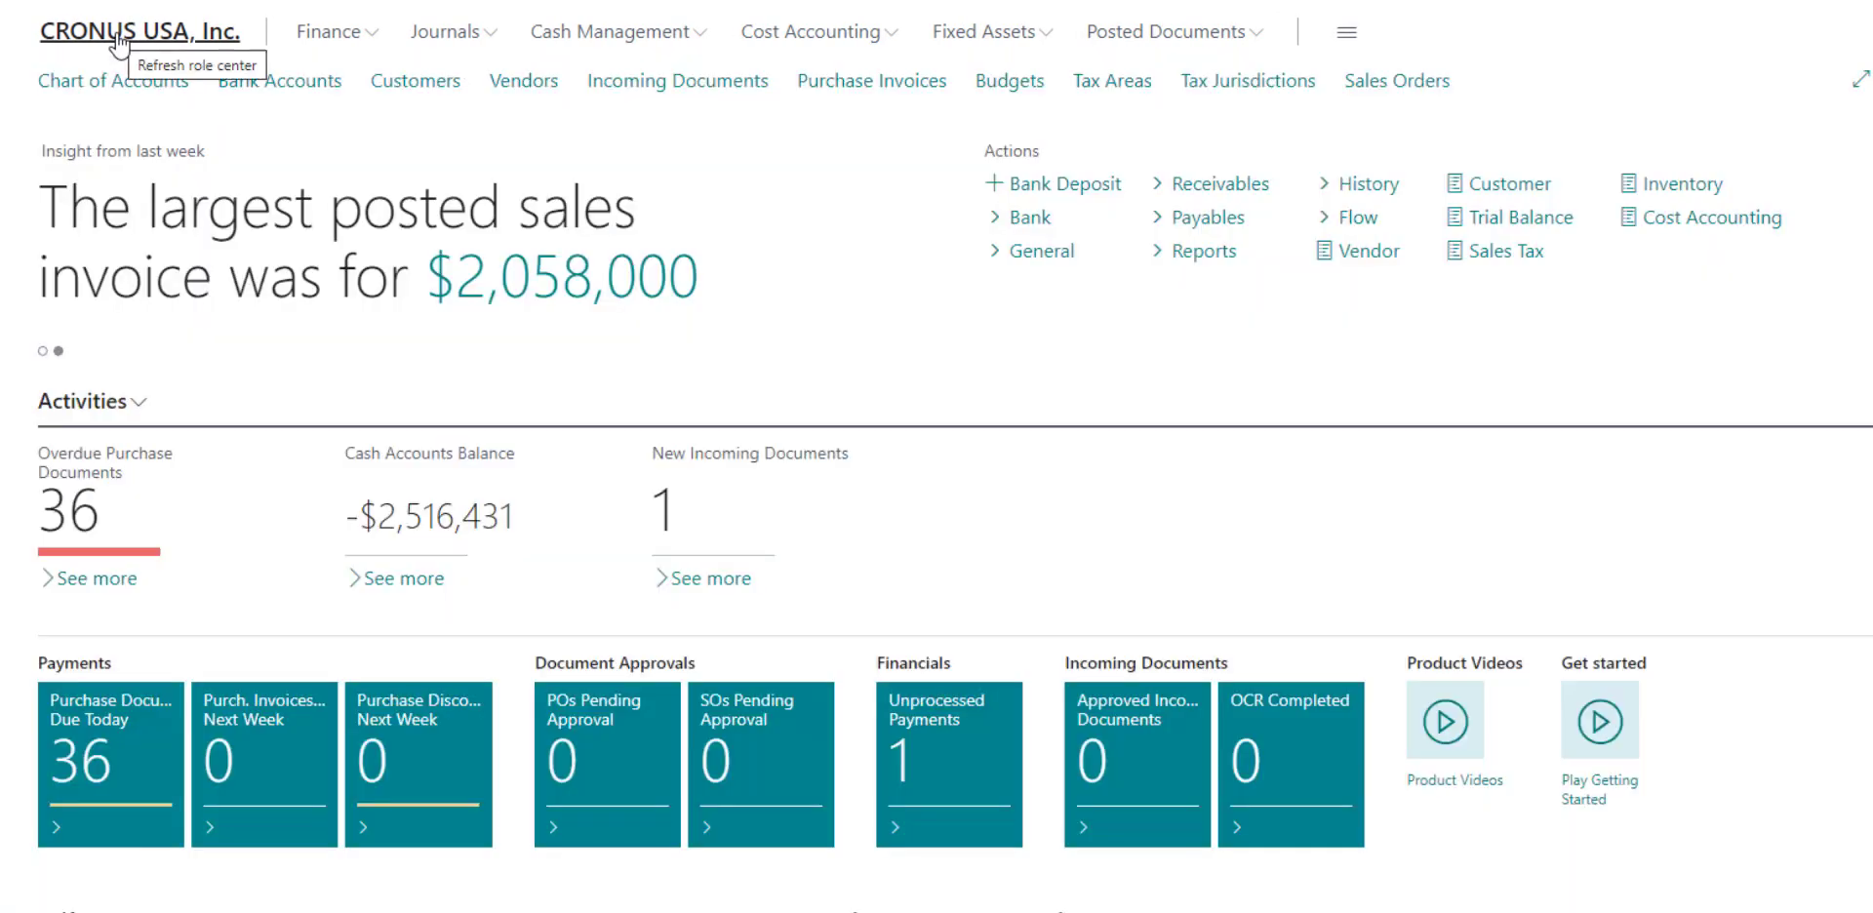